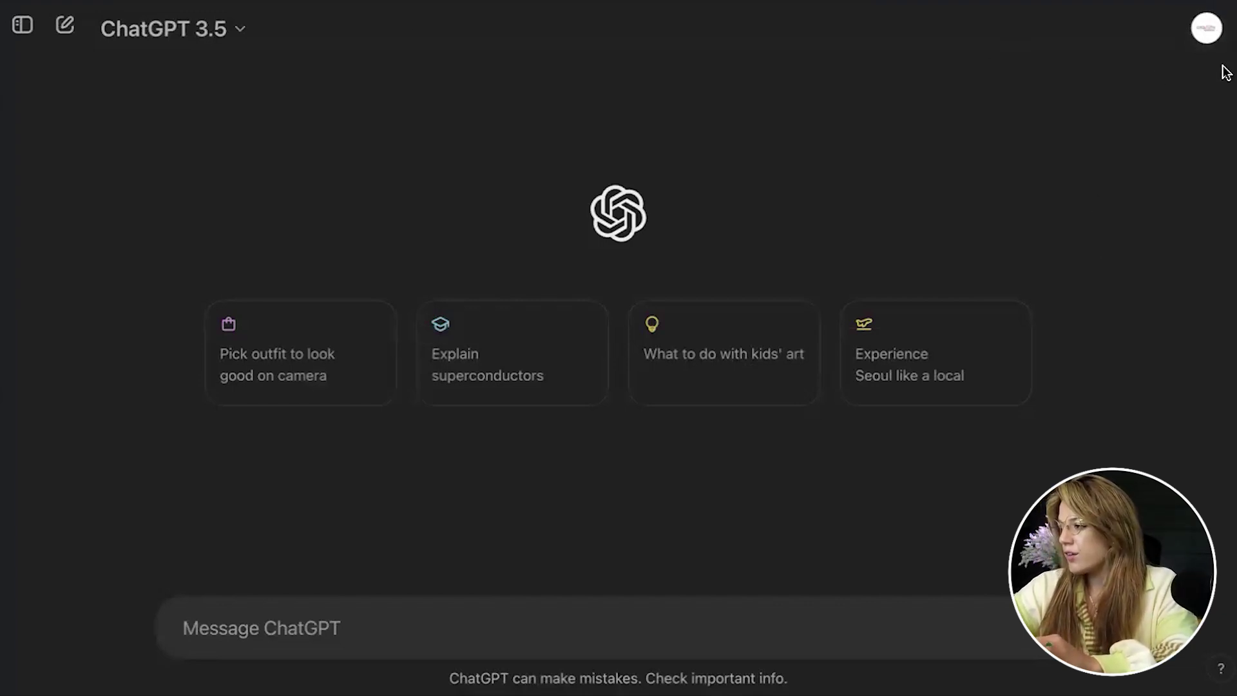
Go to My GPTs from the account menu and start creating a new GPT.
left_click(1207, 31)
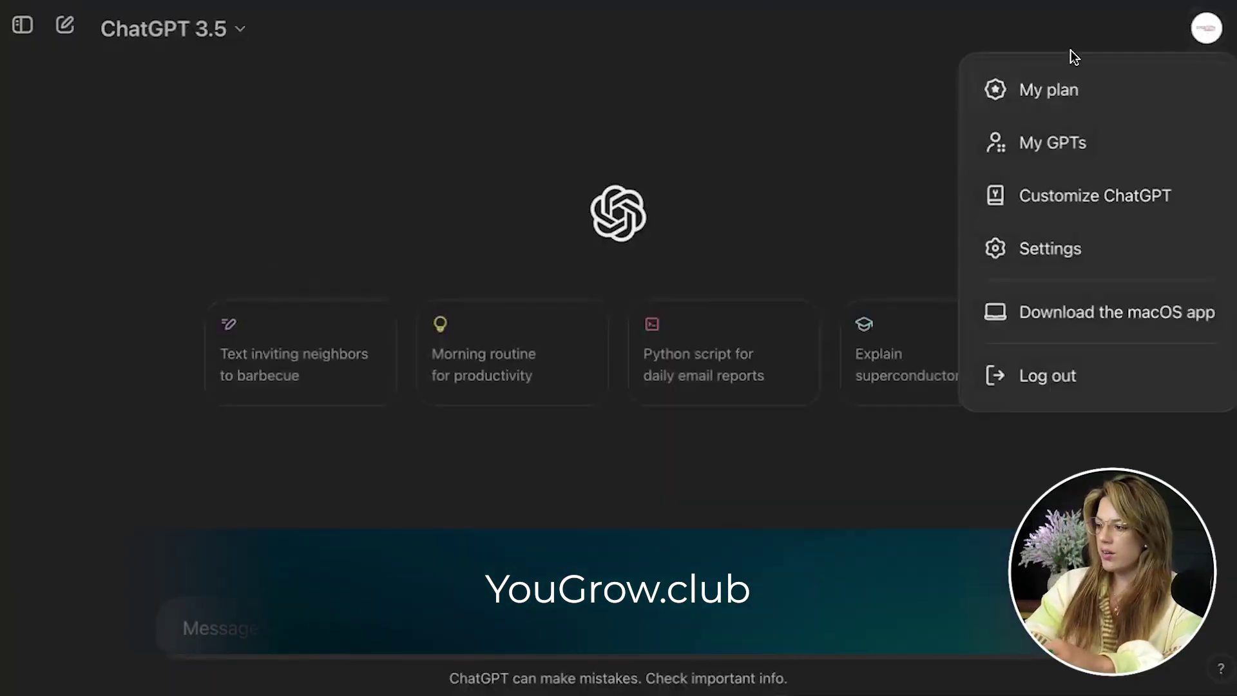
left_click(1051, 143)
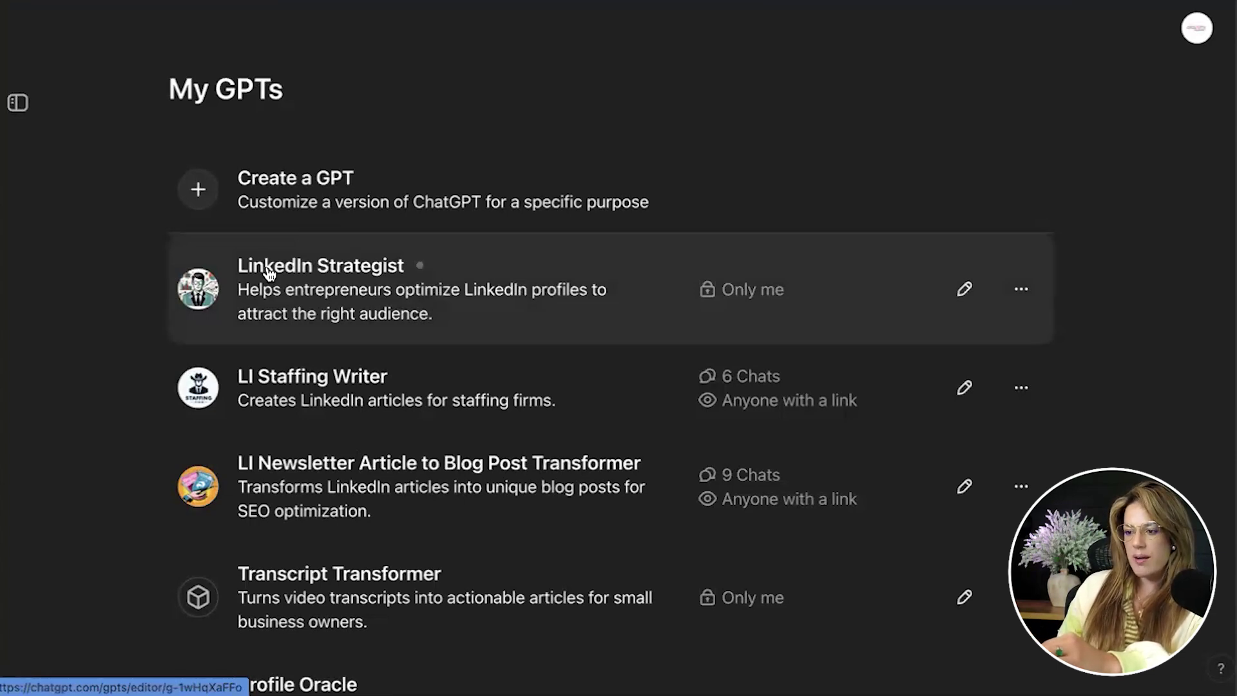
left_click(269, 188)
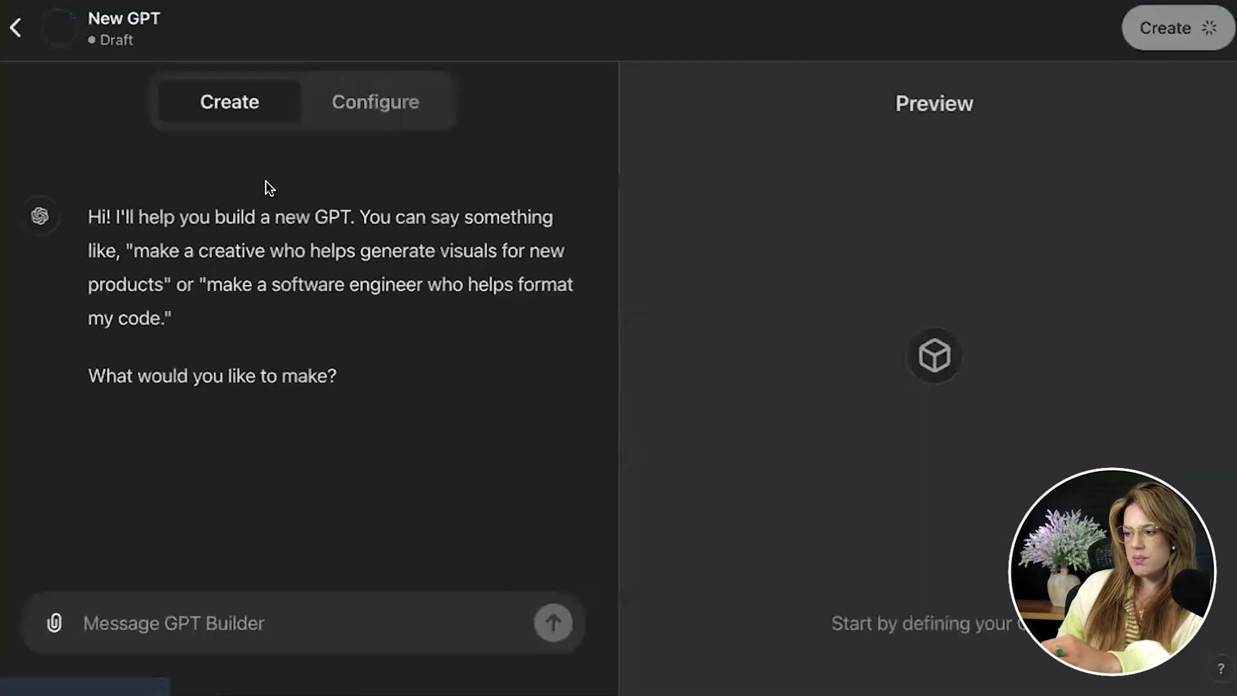
Ask the GPT builder for a LinkedIn article writer that turns your YouTube transcripts into LinkedIn articles.
left_click_drag(74, 217, 196, 308)
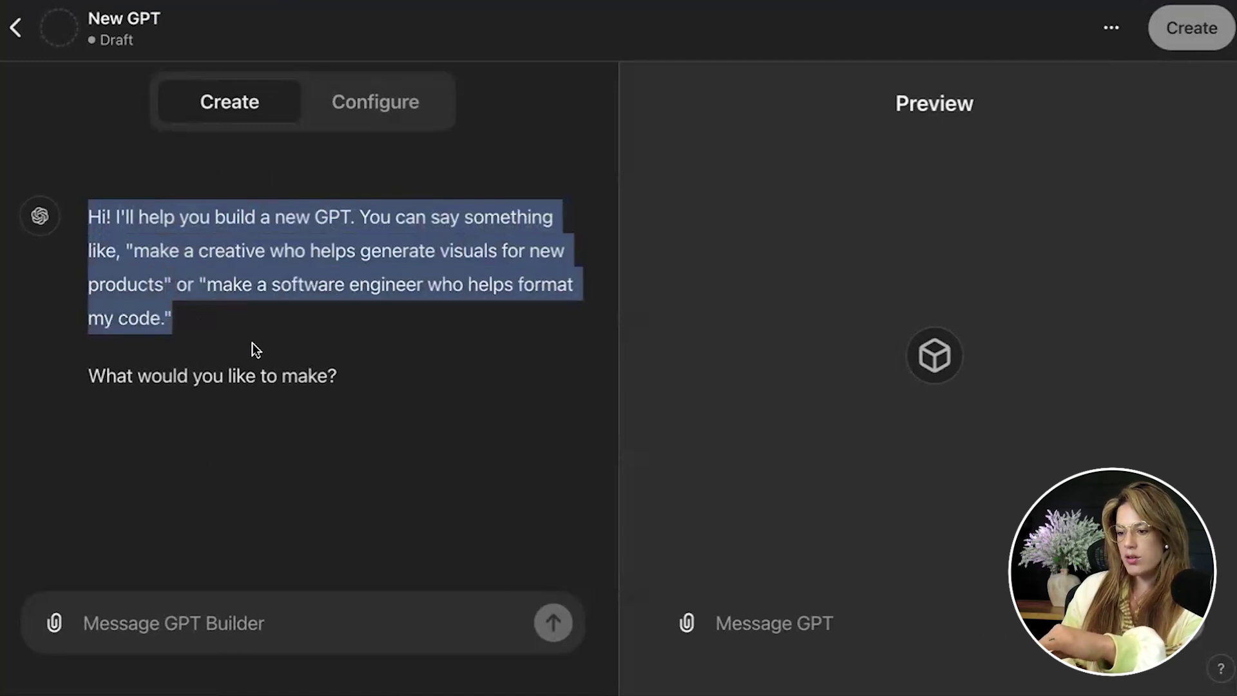
left_click_drag(246, 342, 381, 376)
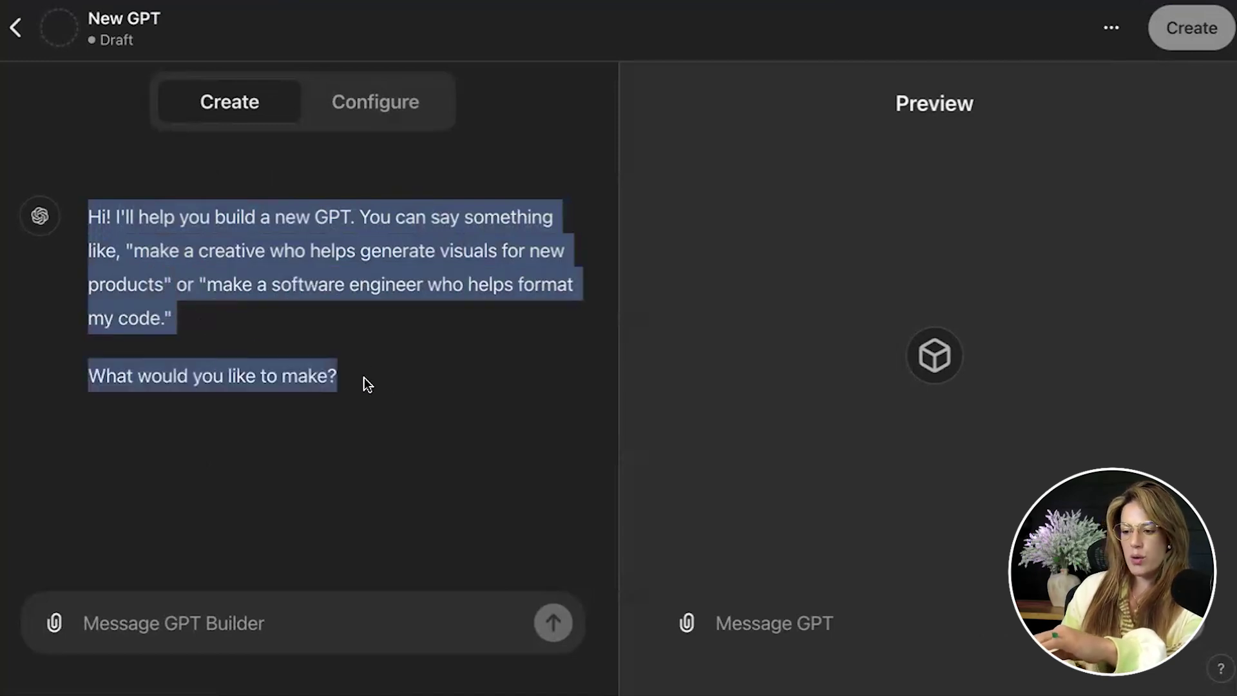
left_click(363, 378)
left_click(215, 611)
type("Make a LinkedIn article writer that turns my youtube transcripts into lin")
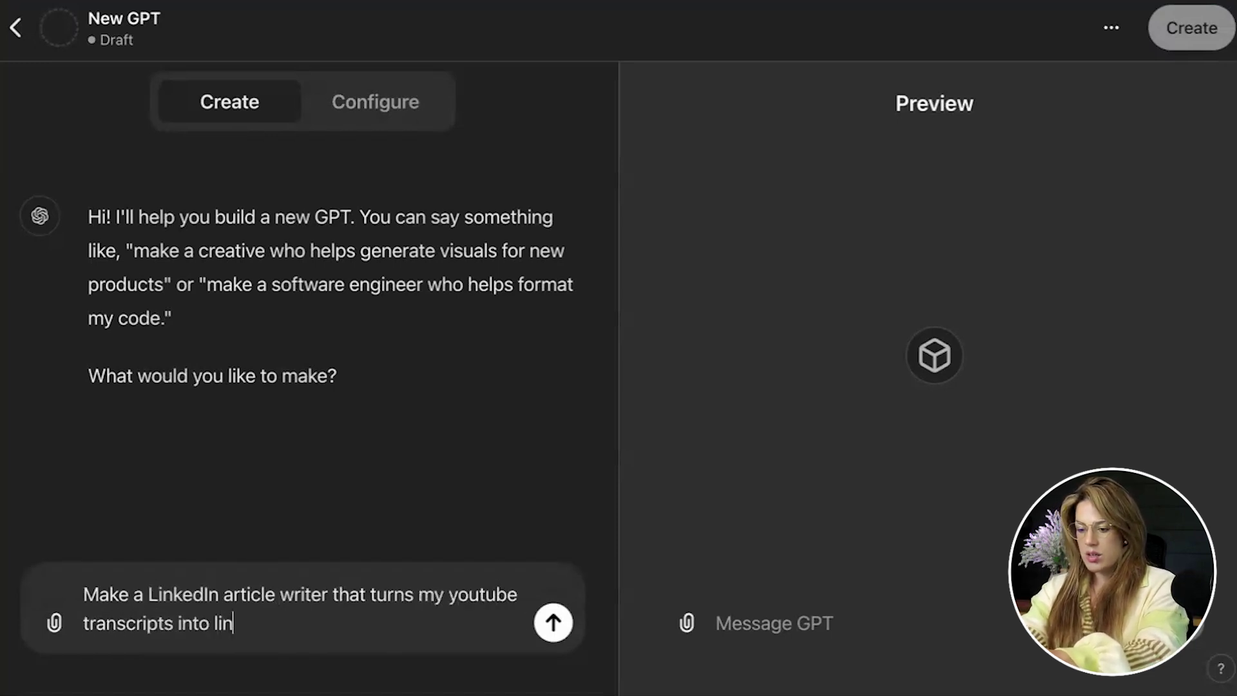
type("kedin articles")
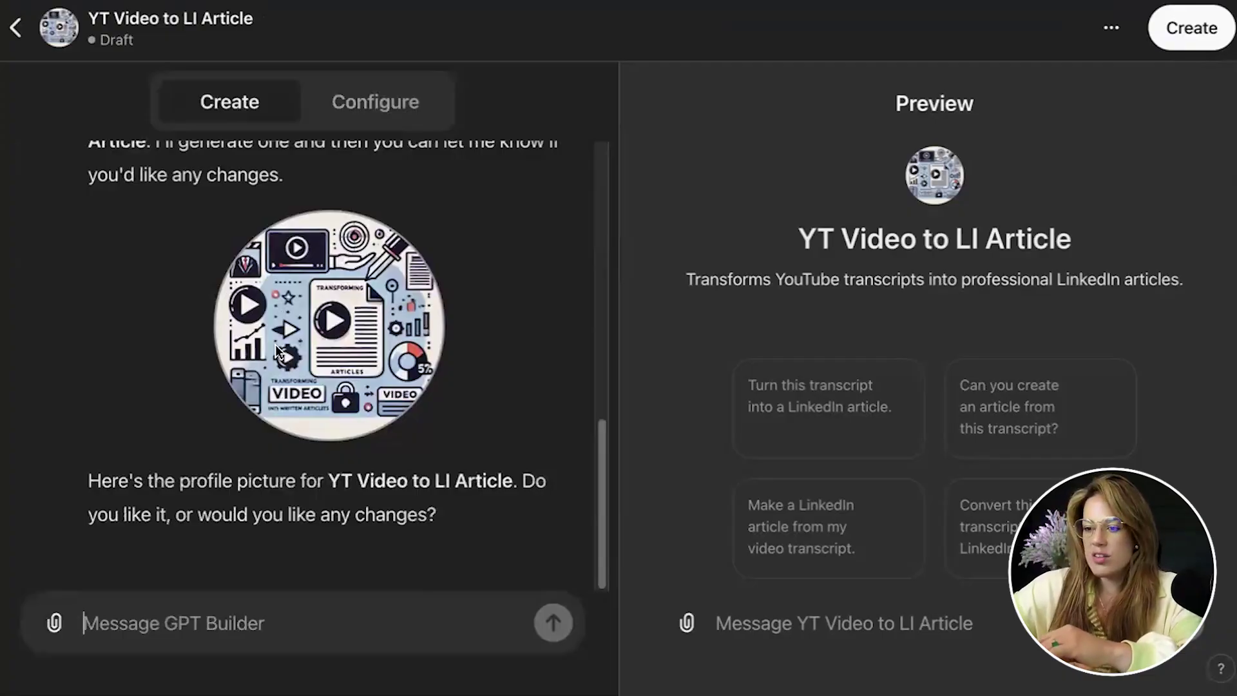
Approve the generated profile picture by replying 'yes it's fine'.
scroll(276, 346, "up", 3)
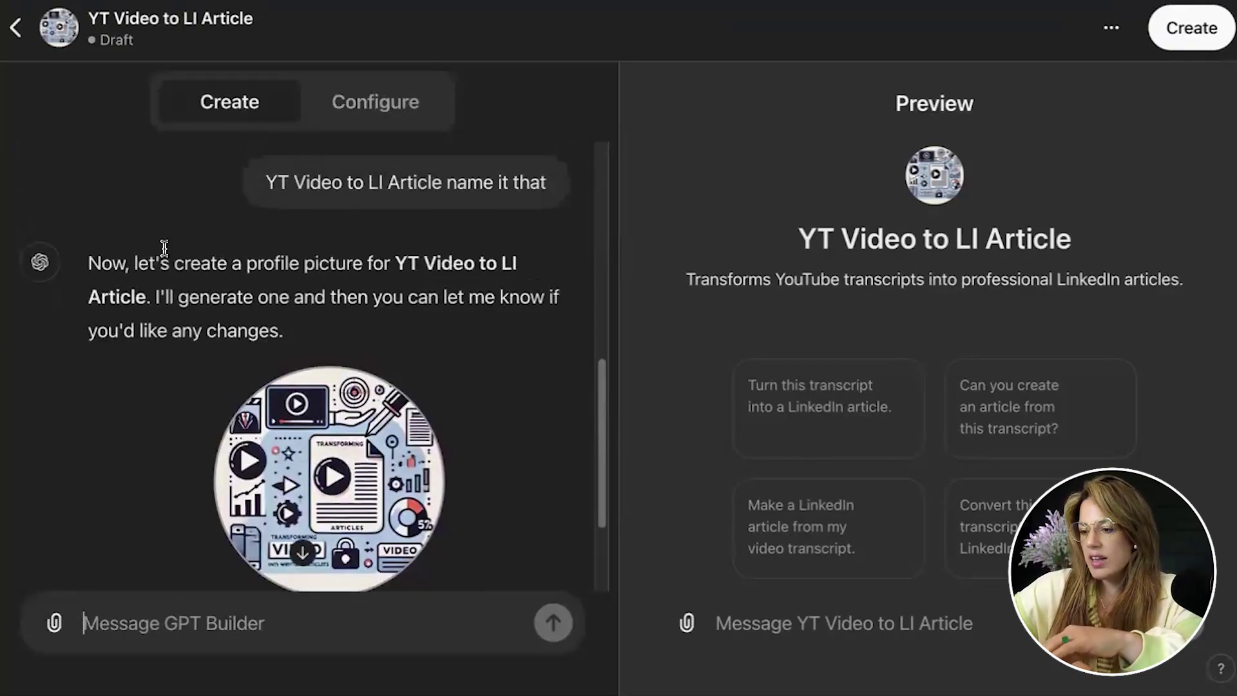
scroll(506, 284, "down", 1)
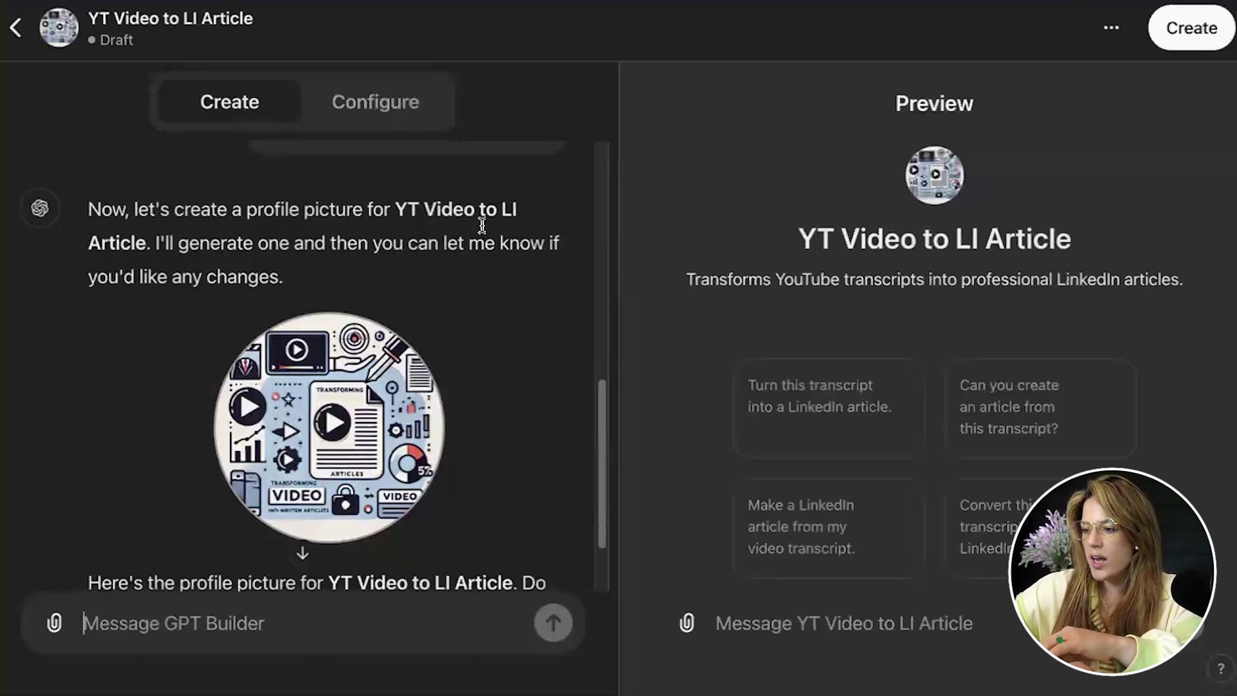
left_click_drag(147, 231, 372, 277)
left_click(372, 277)
scroll(369, 273, "down", 2)
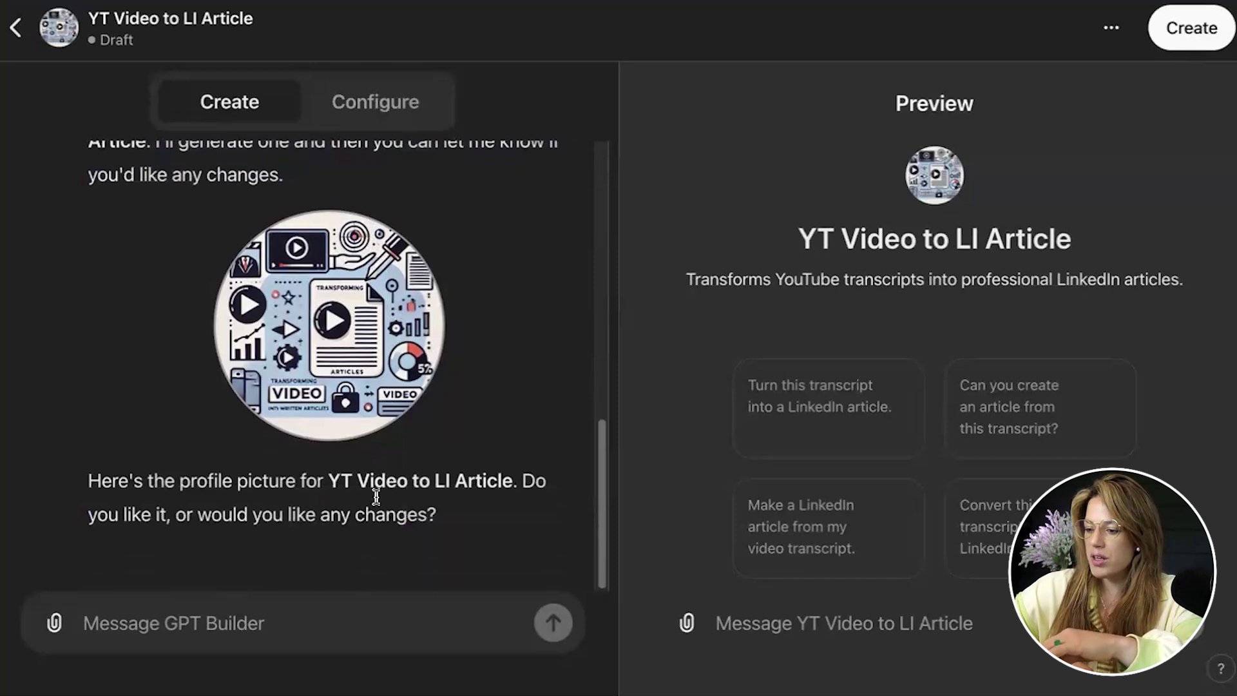
type("yes it's fine")
key("Return")
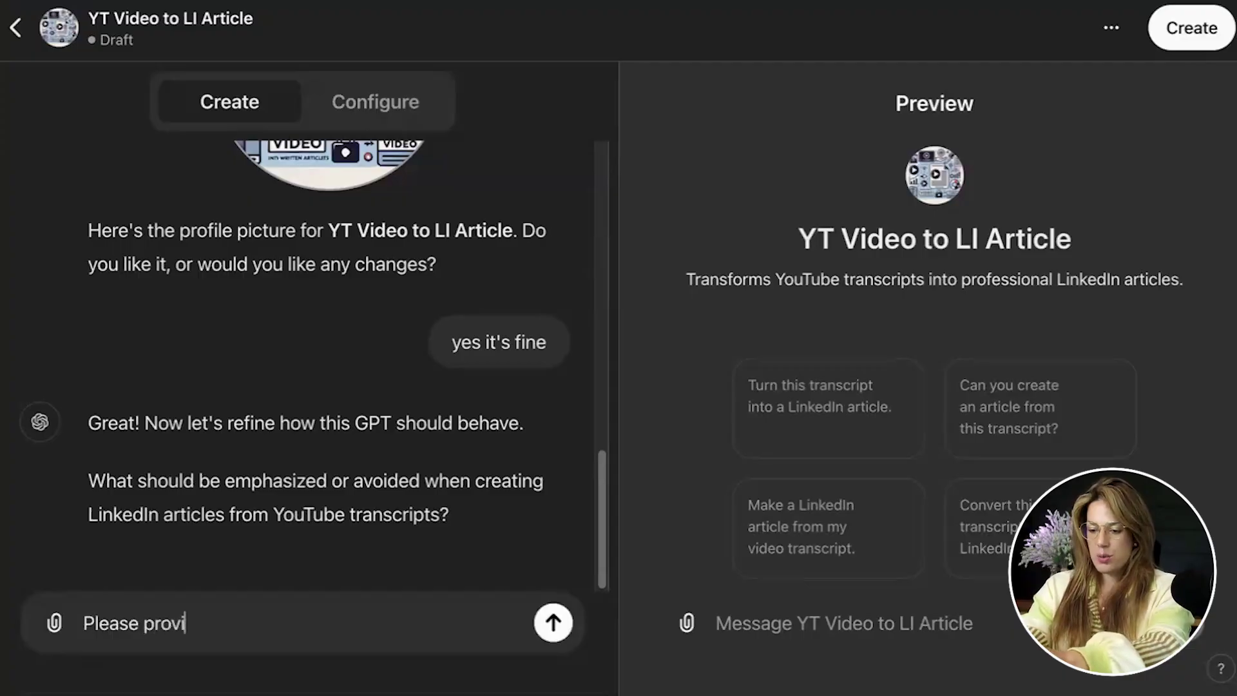
Ask the builder to list what you can provide for the best output, mentioning your example articles.
type("me with a list of what I can provide ")
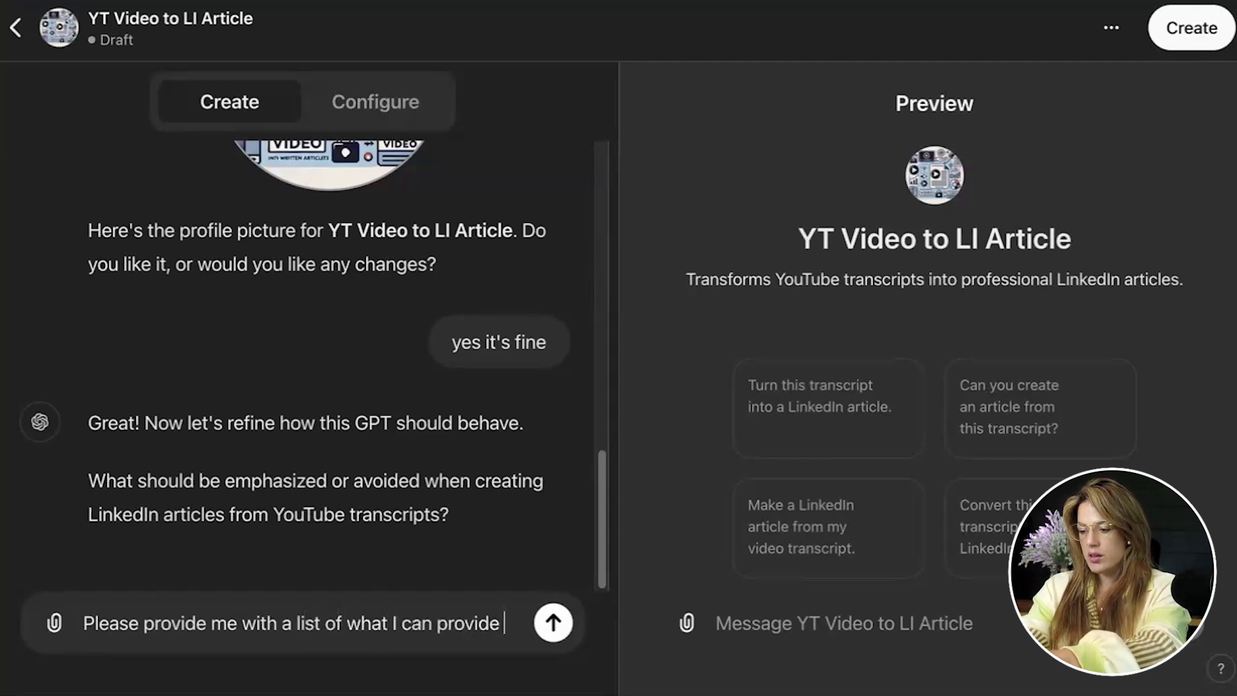
type("you to give me t")
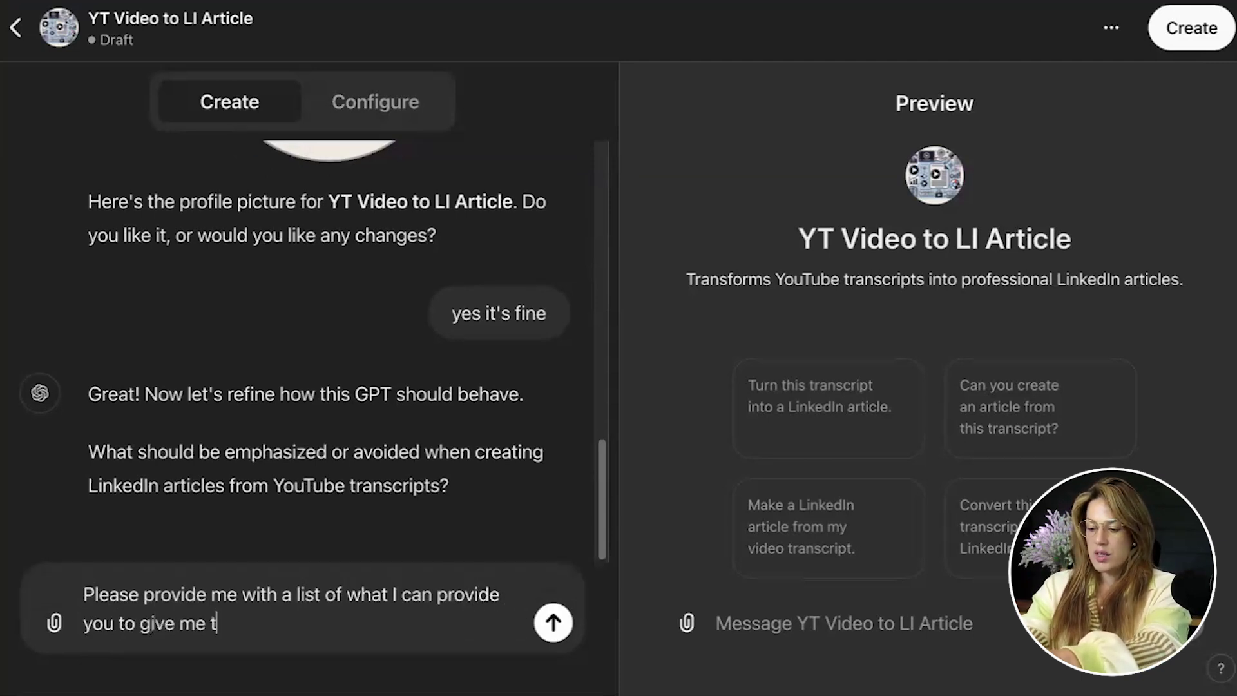
type("he best output. I have some examples of article styles t")
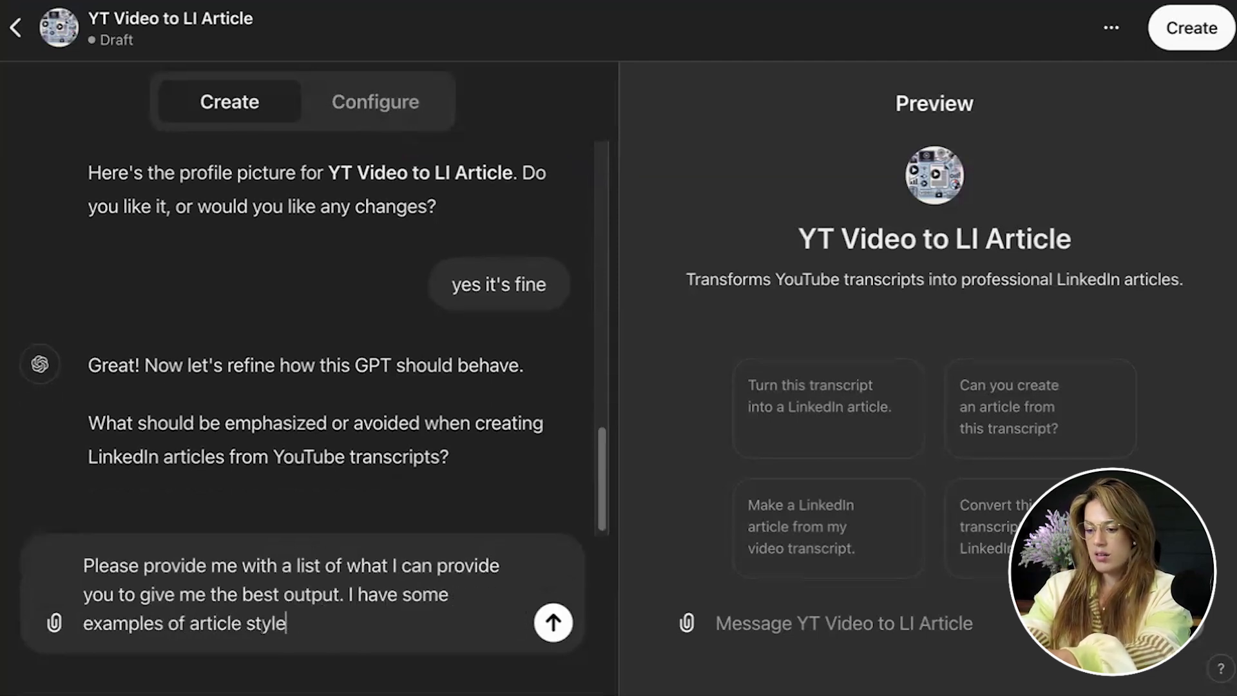
type("hat I want to replic")
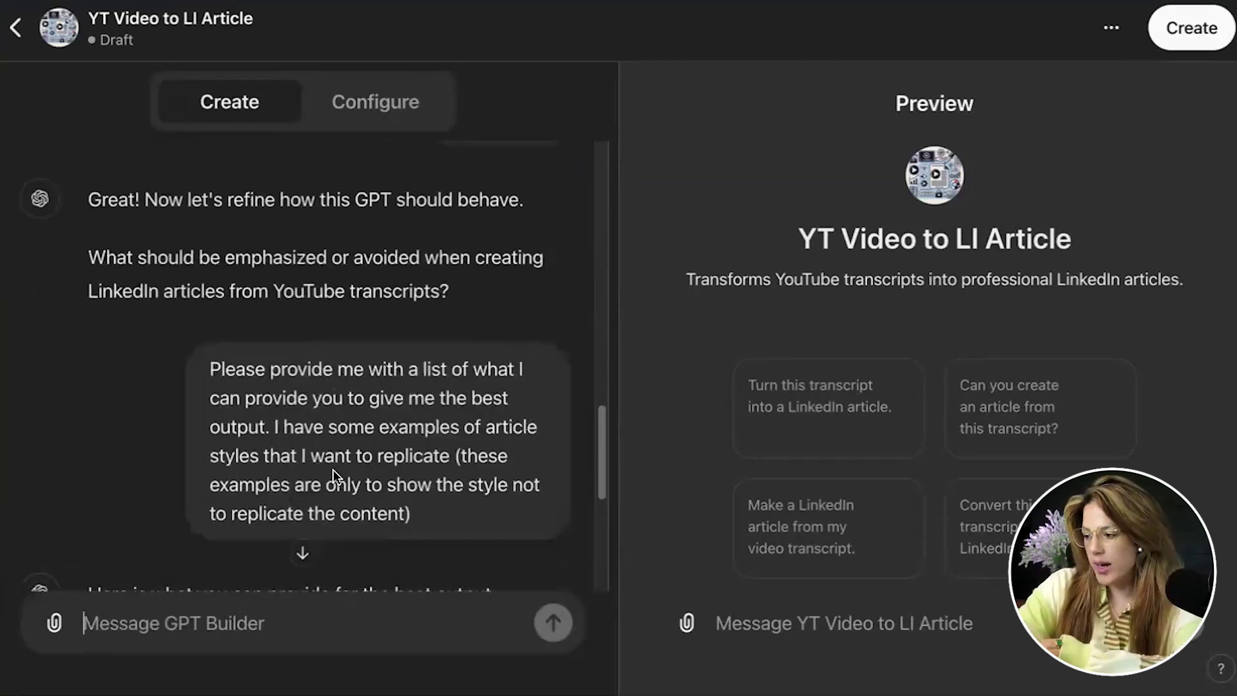
scroll(332, 430, "down", 3)
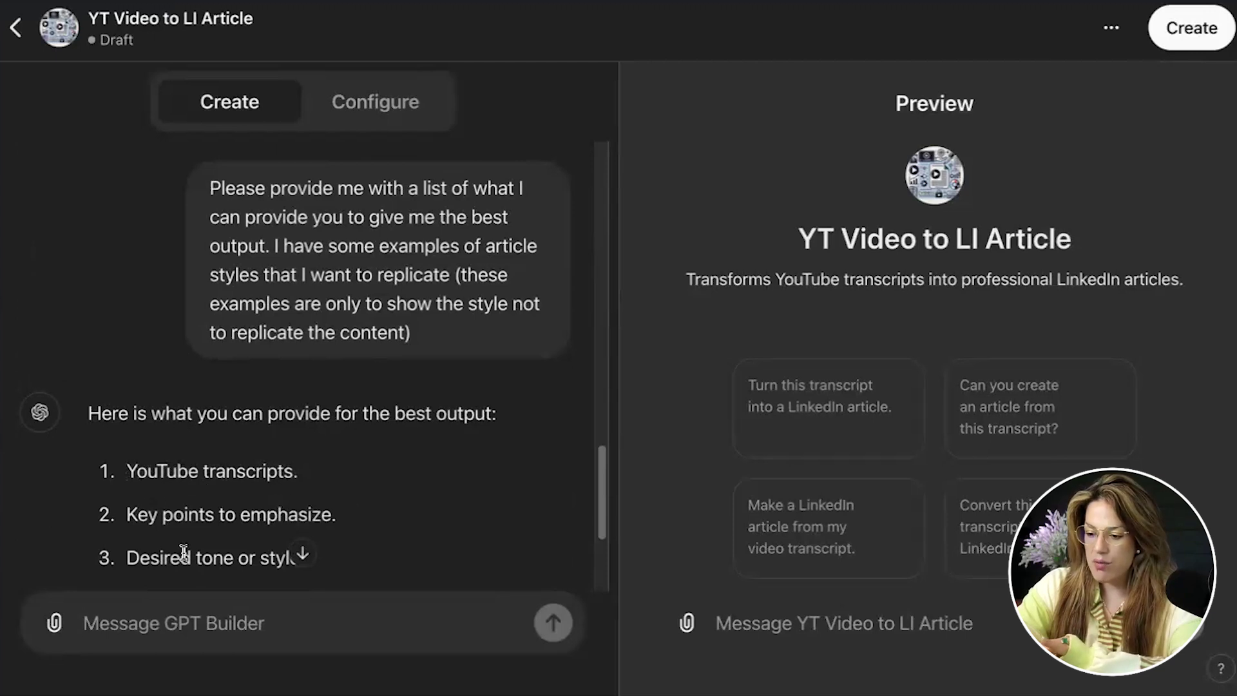
scroll(167, 542, "down", 2)
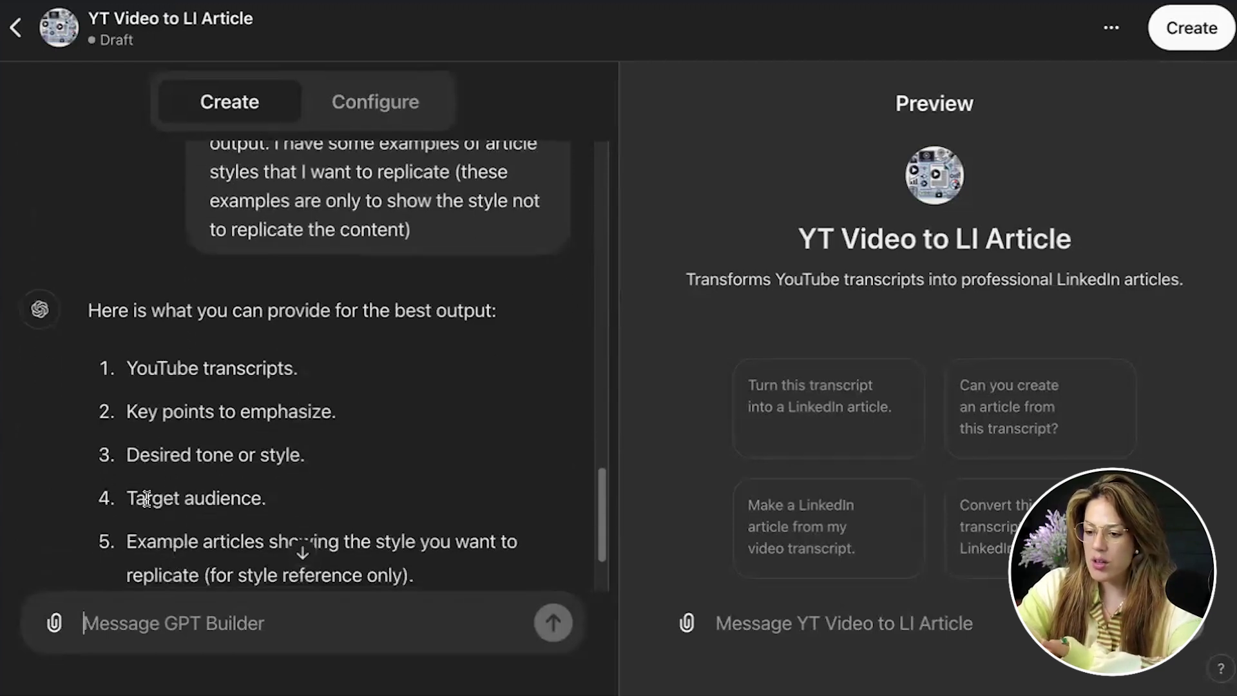
scroll(301, 488, "down", 2)
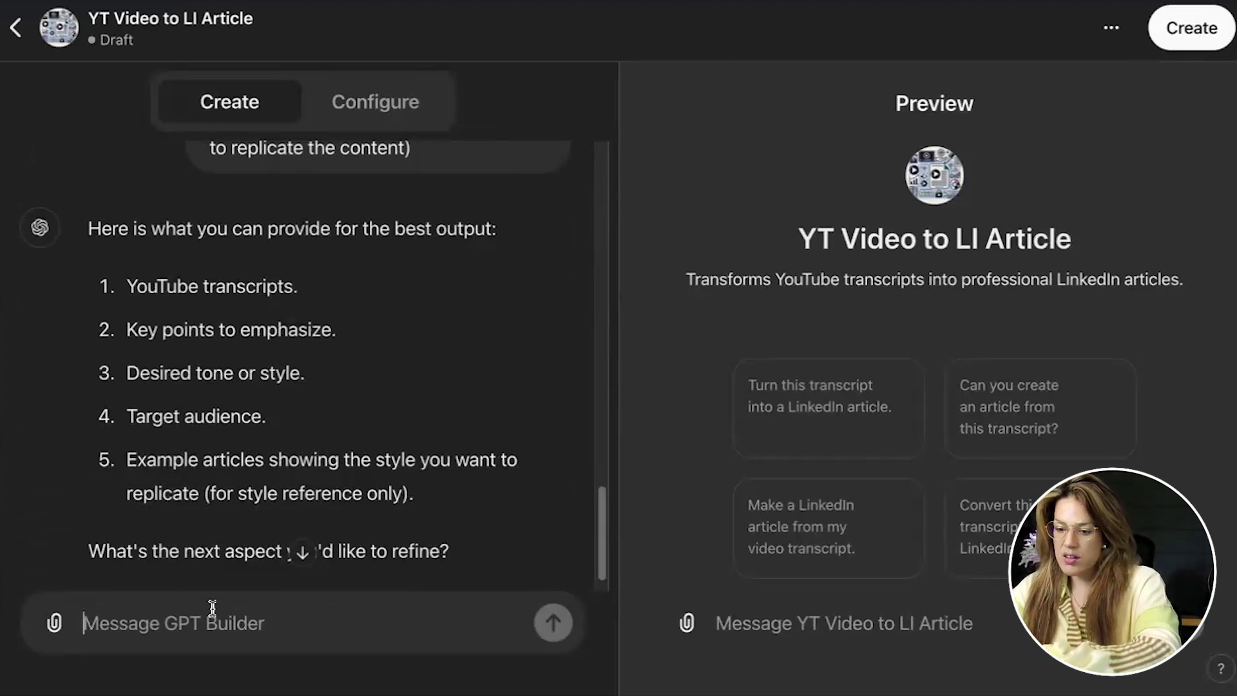
Add key points for marketing and SEO titles, plus a FORMAT section covering the topic and why entrepreneurs care.
type("Key points to emphasize:")
type("Title (for marketing)")
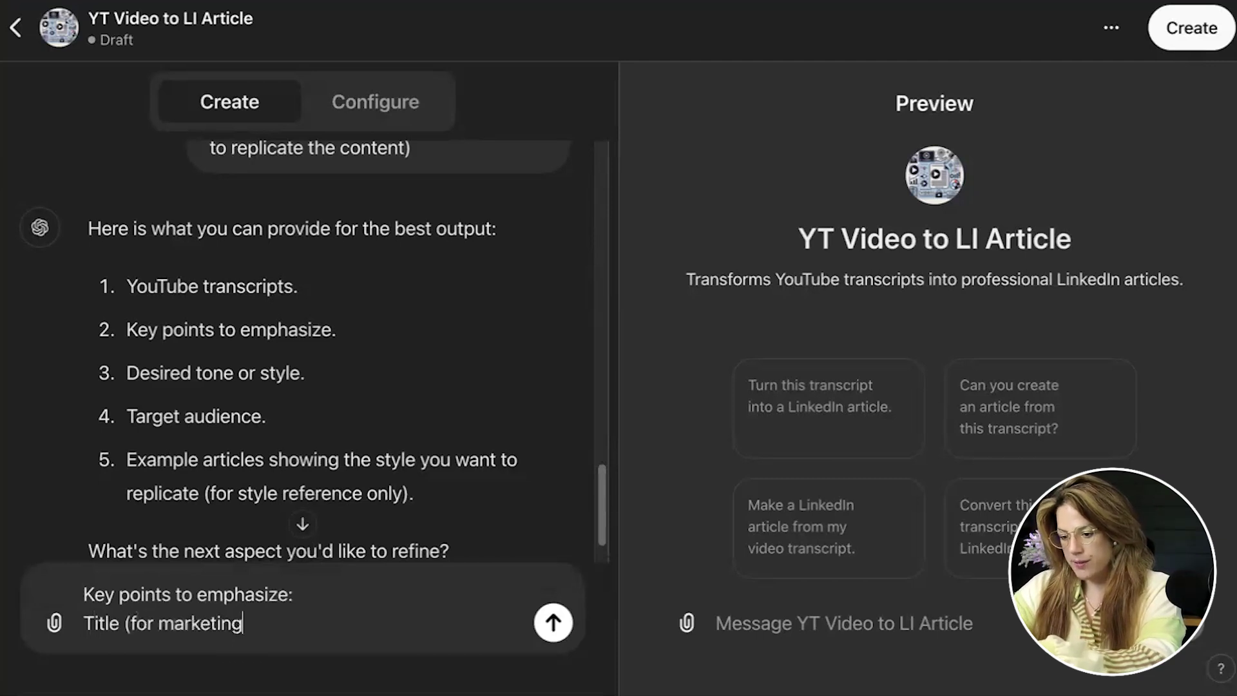
key("shift+Return")
type("Title for interna")
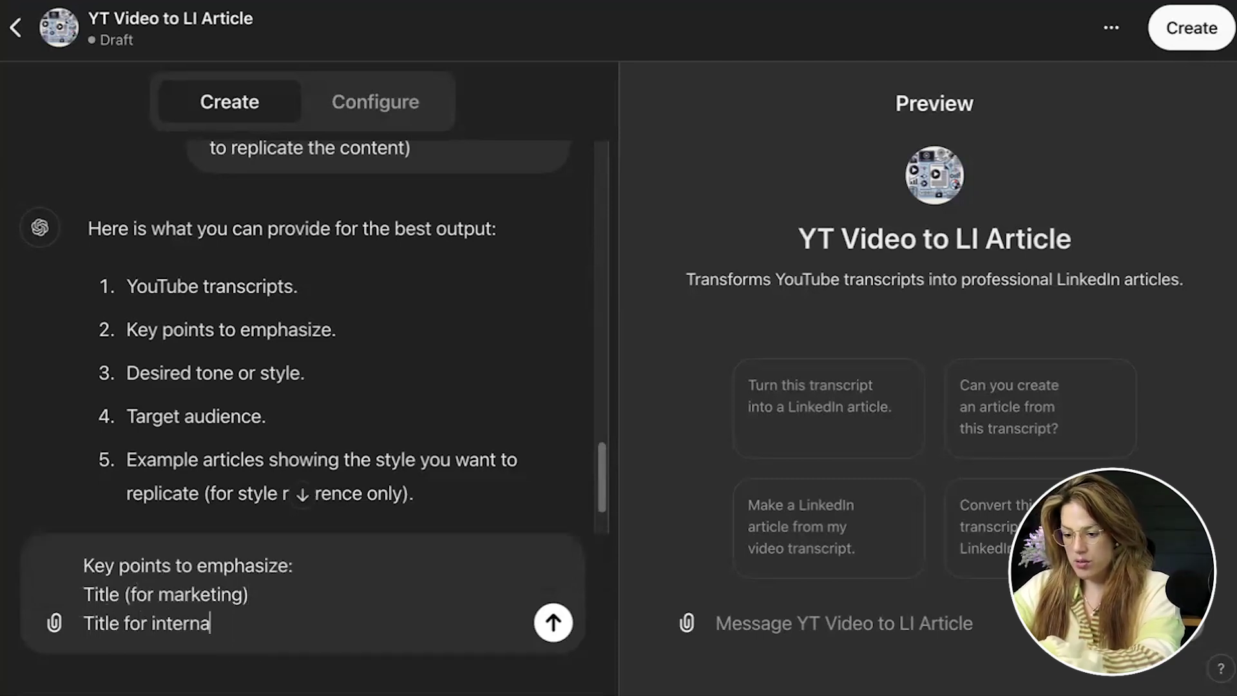
type("l SEO")
key("shift+Return")
type("FORMAT:")
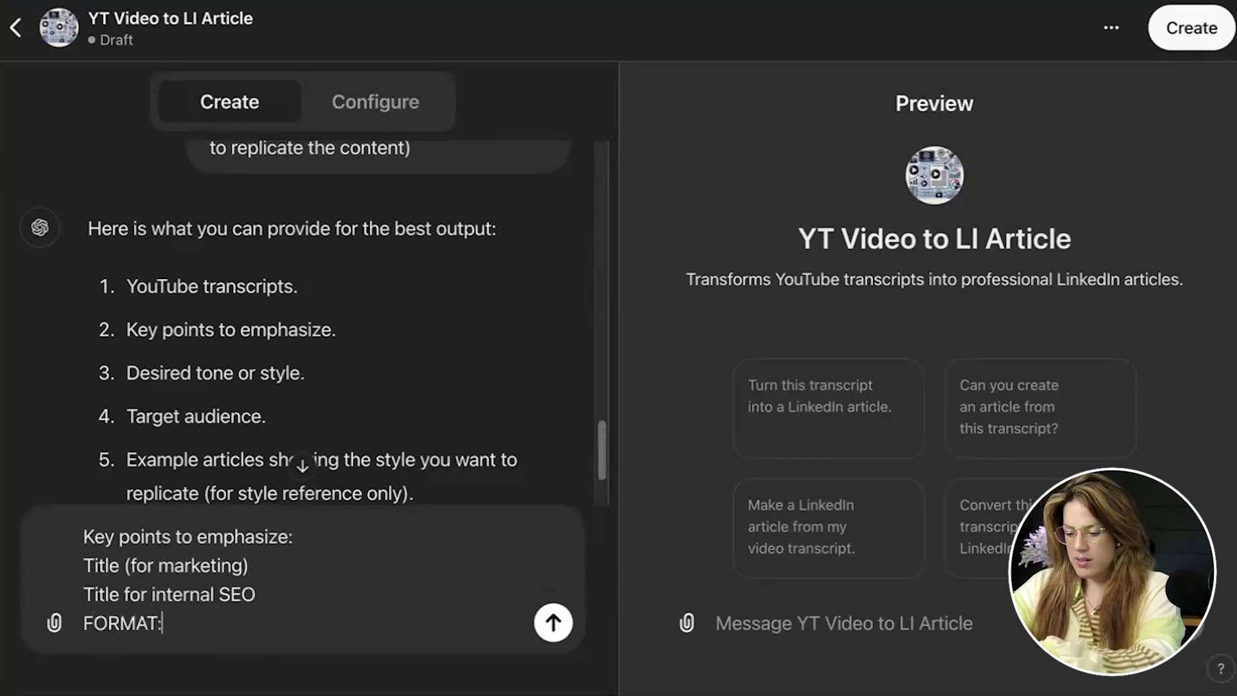
key("shift+Return")
type("- what the topic is - w")
key("BackSpace")
key("shift+Return")
type("- why it's impor")
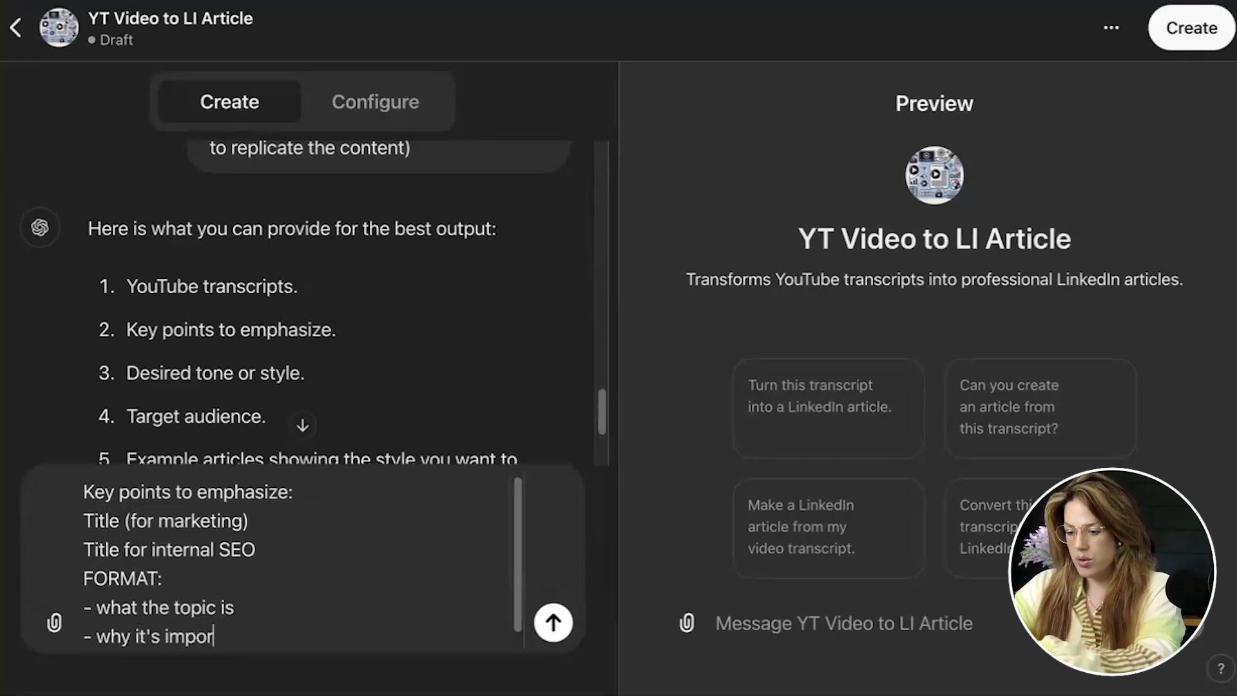
type("tant for entrepreneurs")
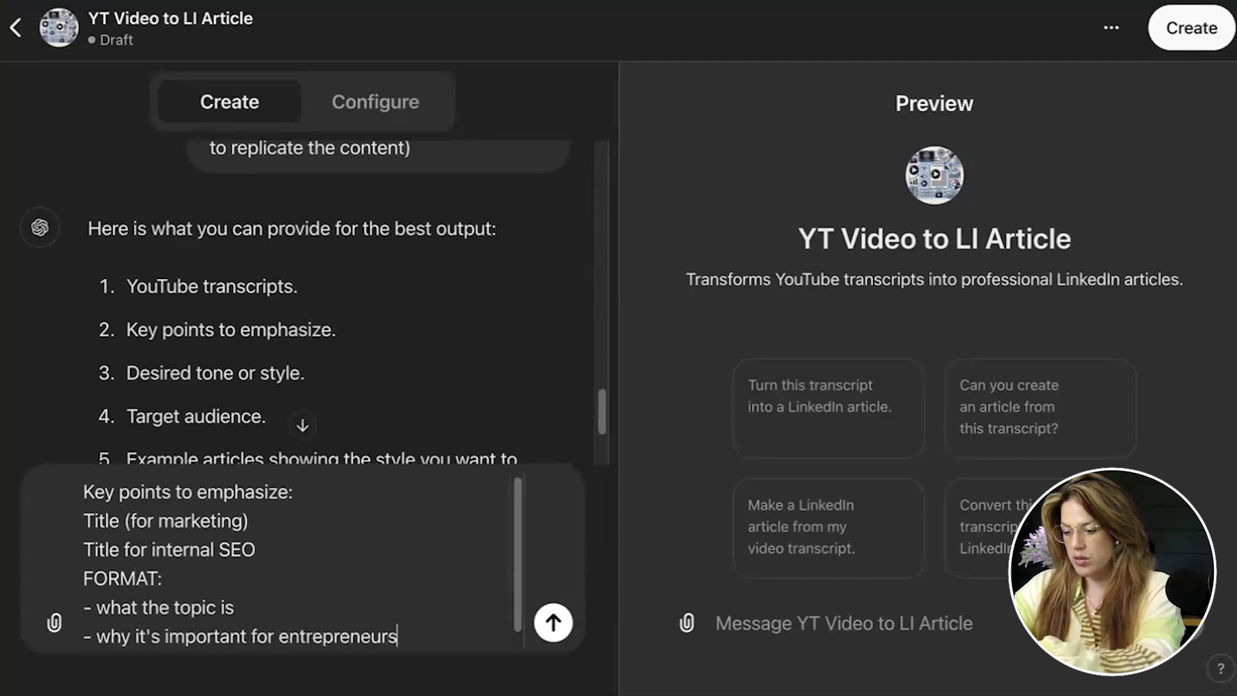
Add an 'EXAMPLE YOUTUBE TRANSCRIPT:' header and paste the example transcript beneath it.
type("EXAMPLE YOUTU")
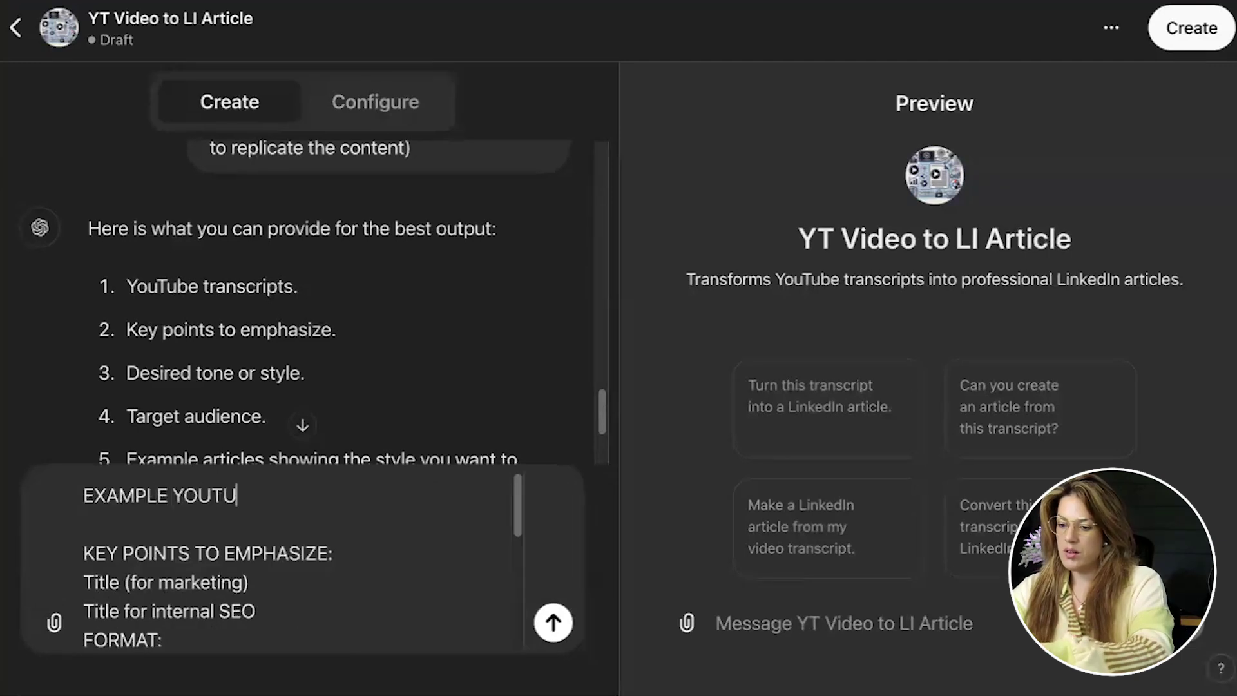
type("BE TRANSCRIPT:")
key("shift+Return")
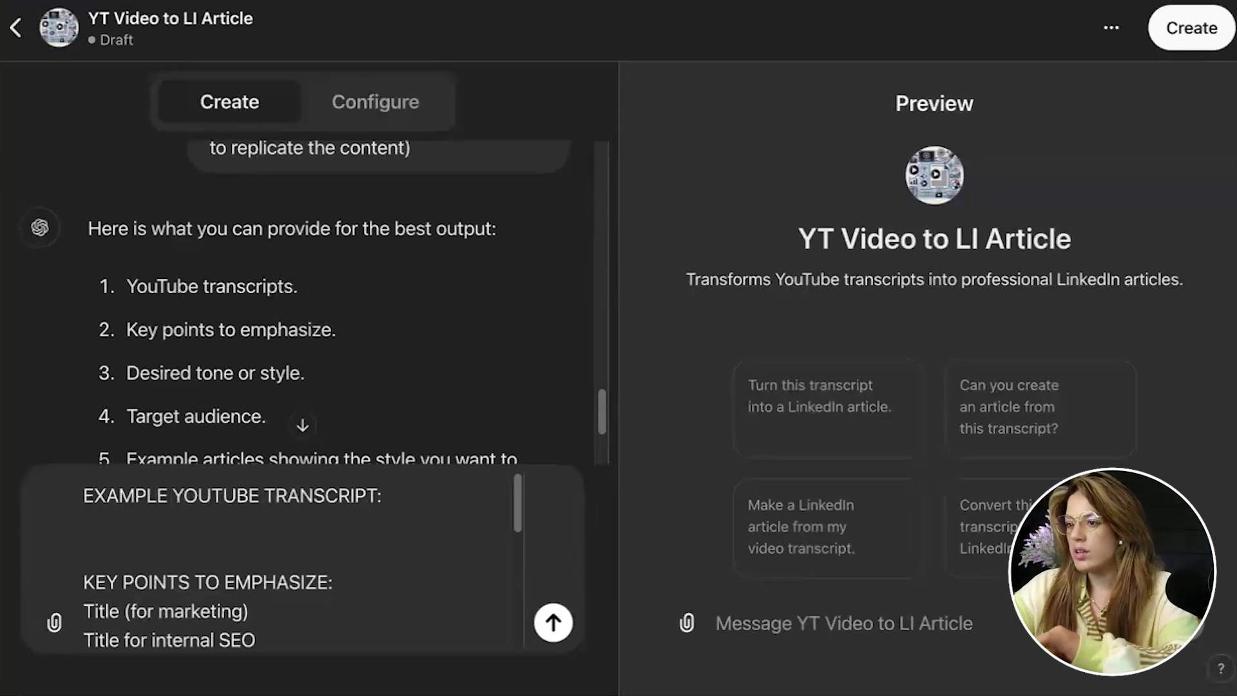
key("ctrl+v")
scroll(340, 549, "down", 2)
scroll(340, 549, "up", 2)
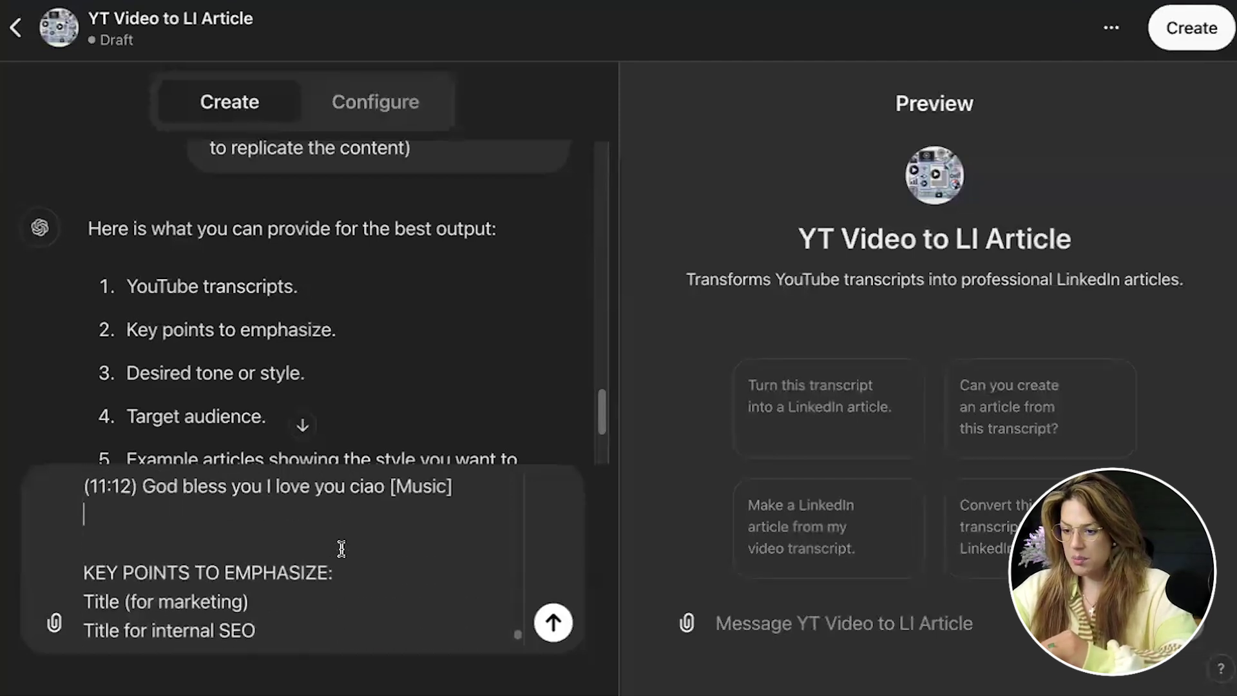
scroll(277, 372, "down", 2)
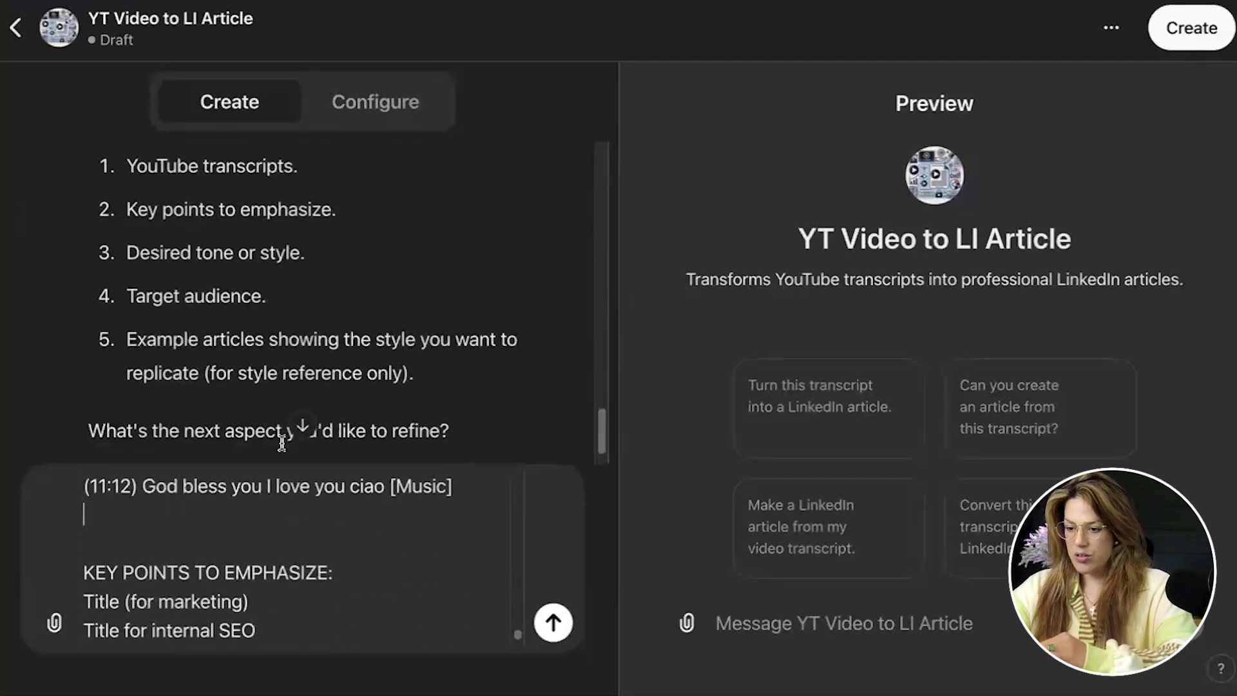
scroll(290, 554, "down", 5)
Add a high-readability tone note and an 'EXAMPLE Articles: (attached)' heading, then upload files from the computer.
left_click_drag(159, 578, 286, 579)
type("and high level of r")
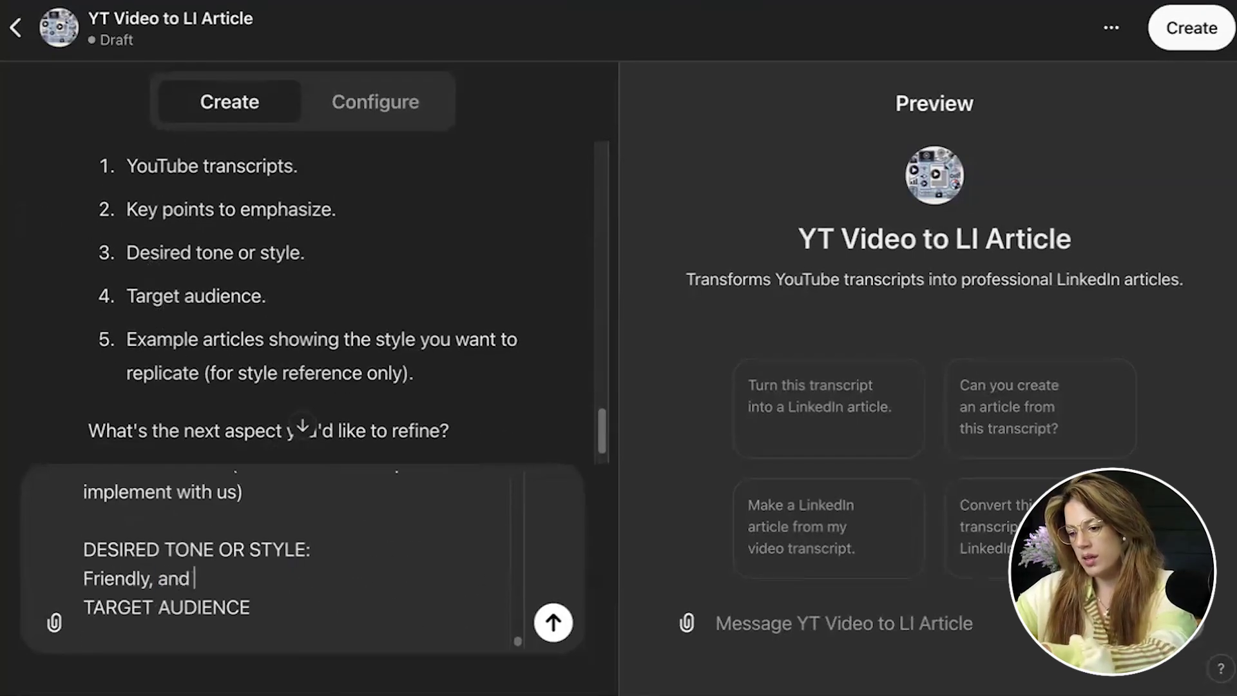
type("eadabi")
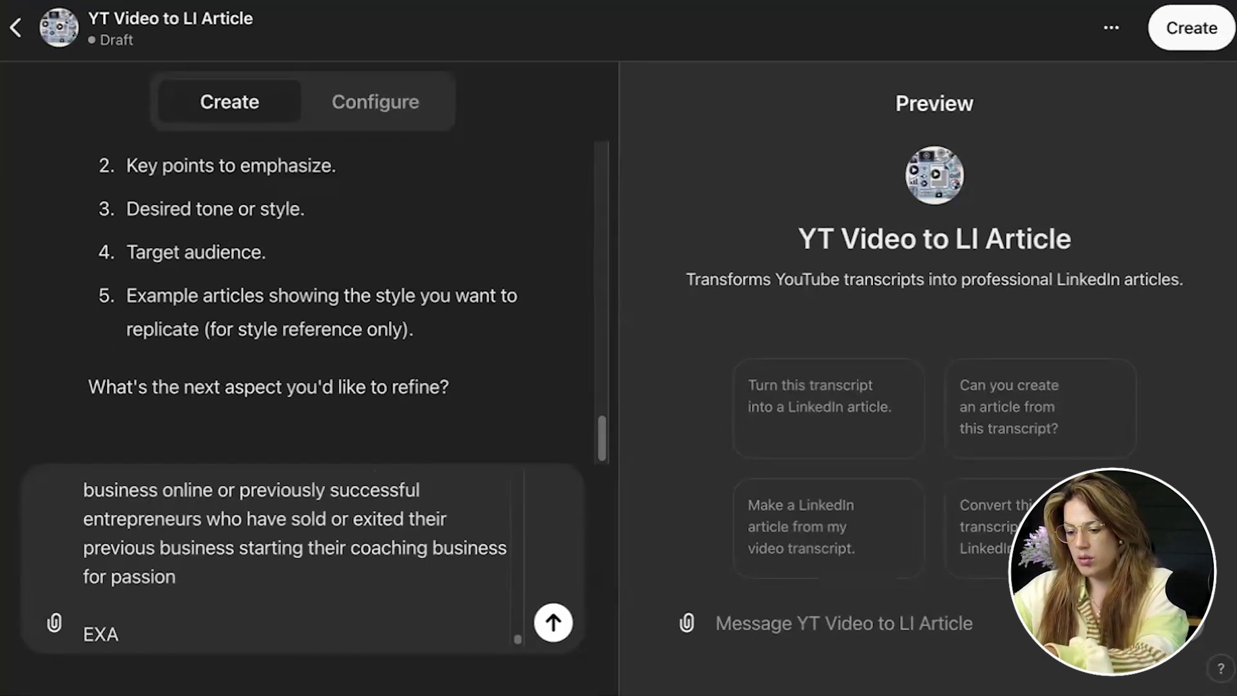
type("MPLE Articles: )a")
type(" (attached)")
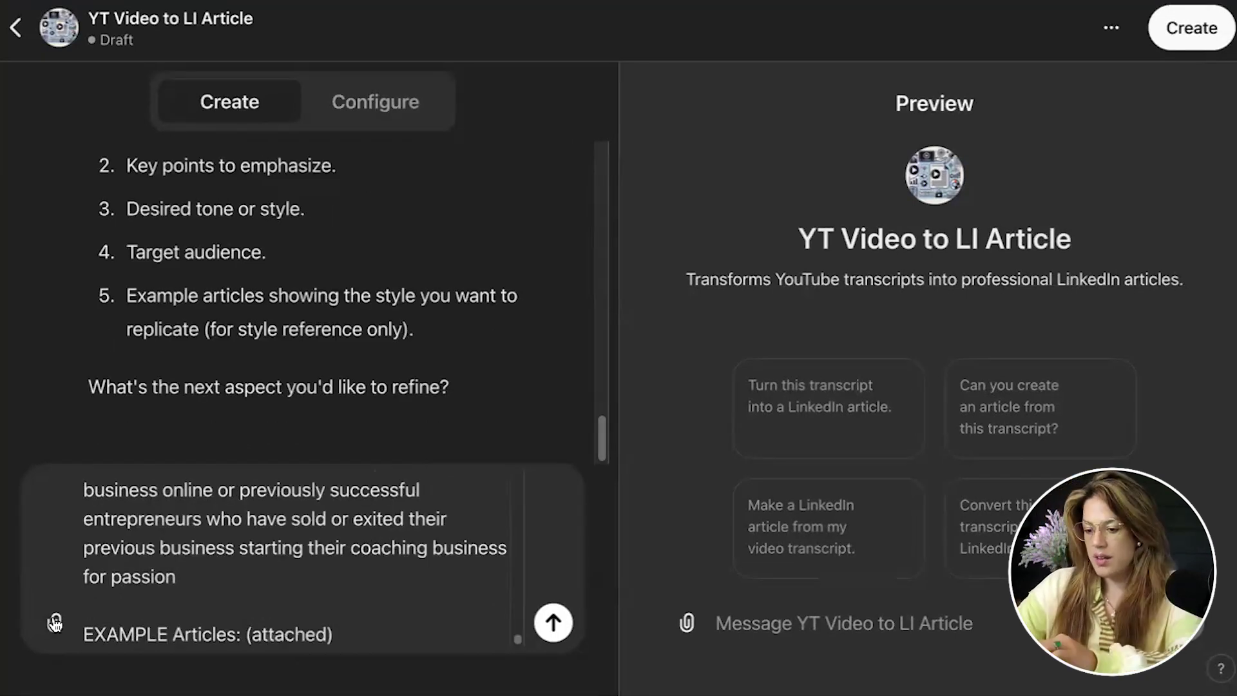
left_click(54, 623)
left_click(82, 571)
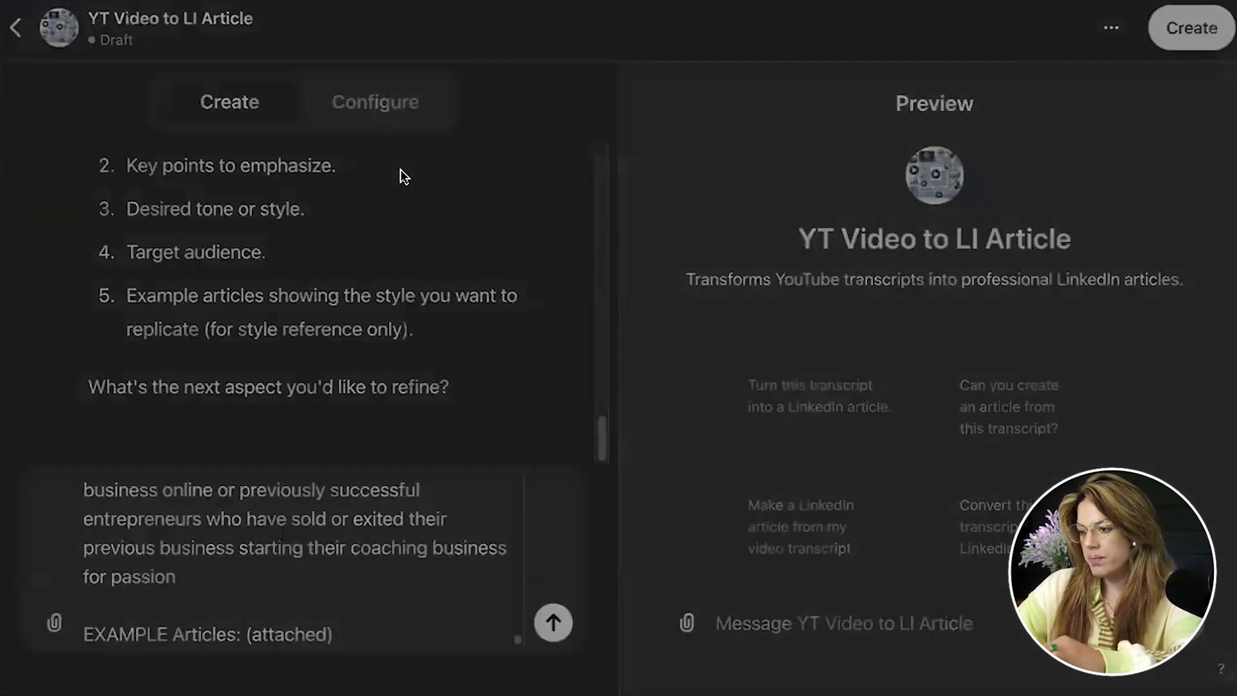
Attach Article Example 1.pdf, paste the YouTube transcript, and send the message to the builder.
left_click(467, 172)
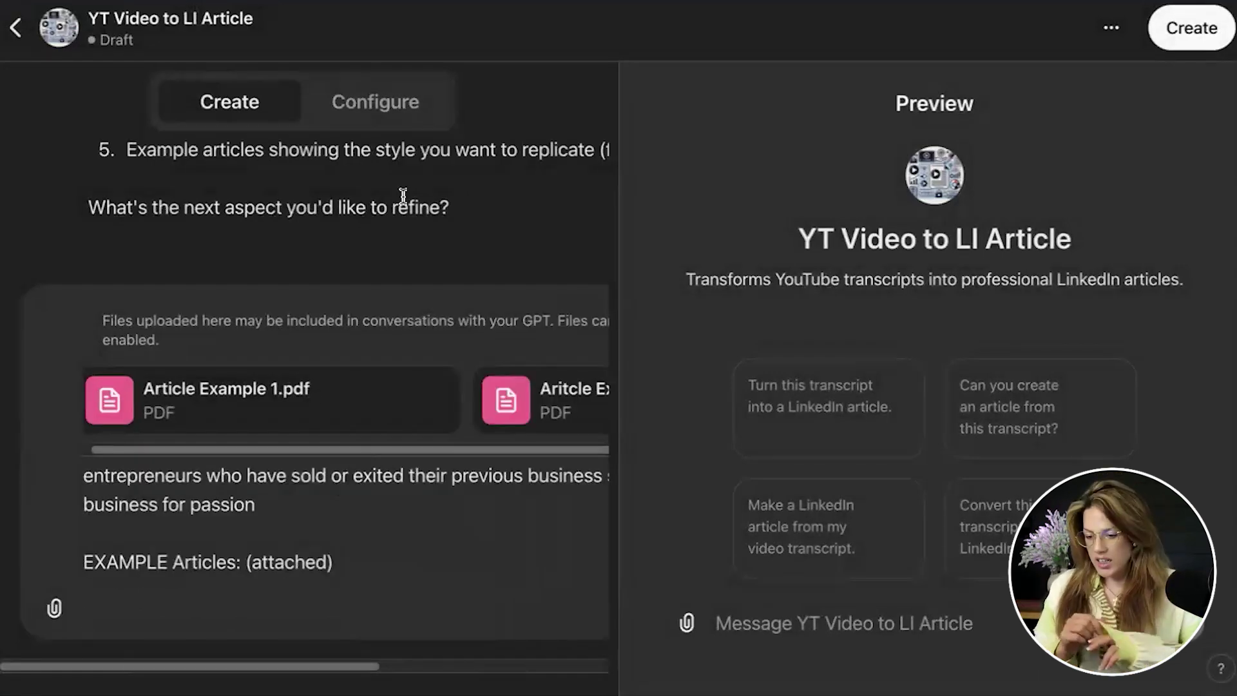
scroll(441, 369, "right", 3)
scroll(441, 369, "left", 3)
key("ctrl+v")
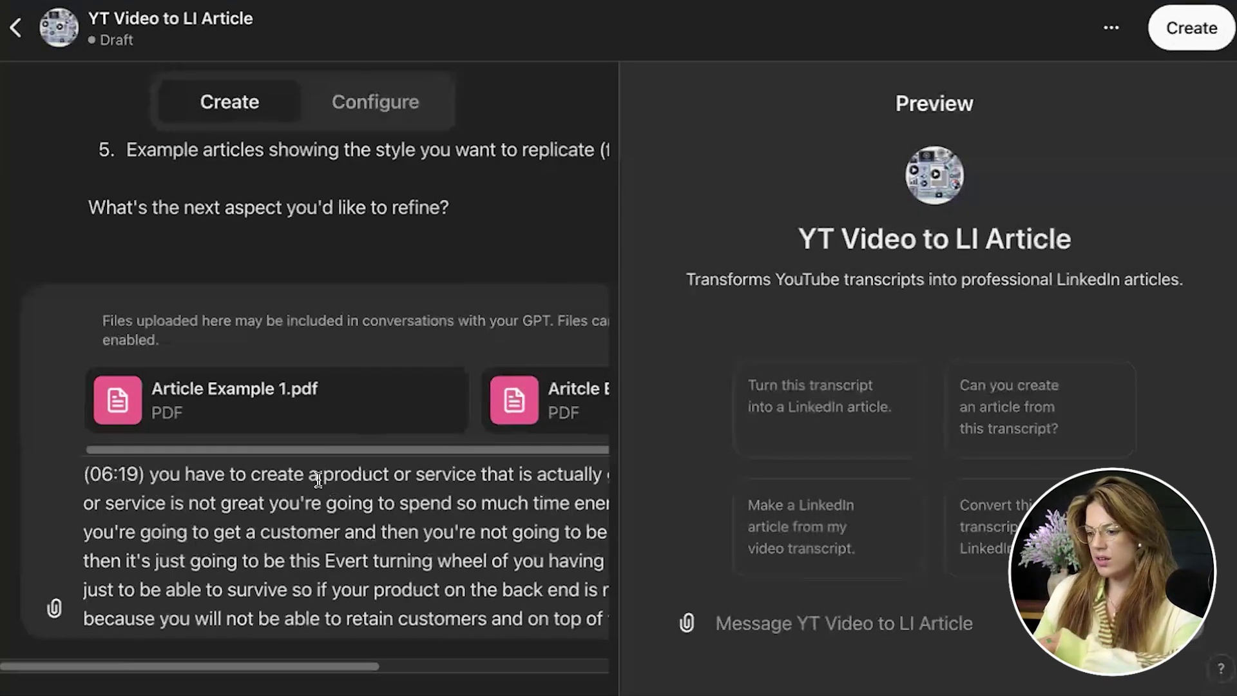
scroll(318, 480, "down", 10)
key("Return")
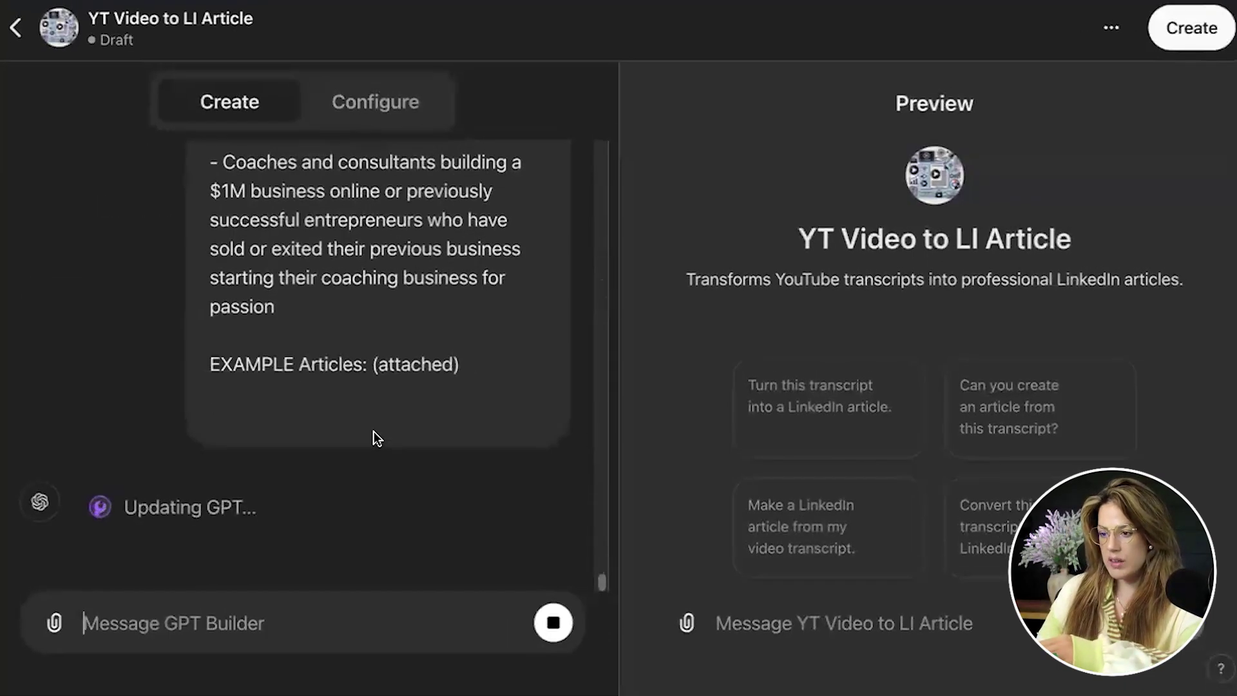
Read through the builder's reply confirming the LinkedIn article converter is ready.
scroll(376, 430, "up", 10)
scroll(377, 431, "up", 10)
scroll(377, 431, "down", 20)
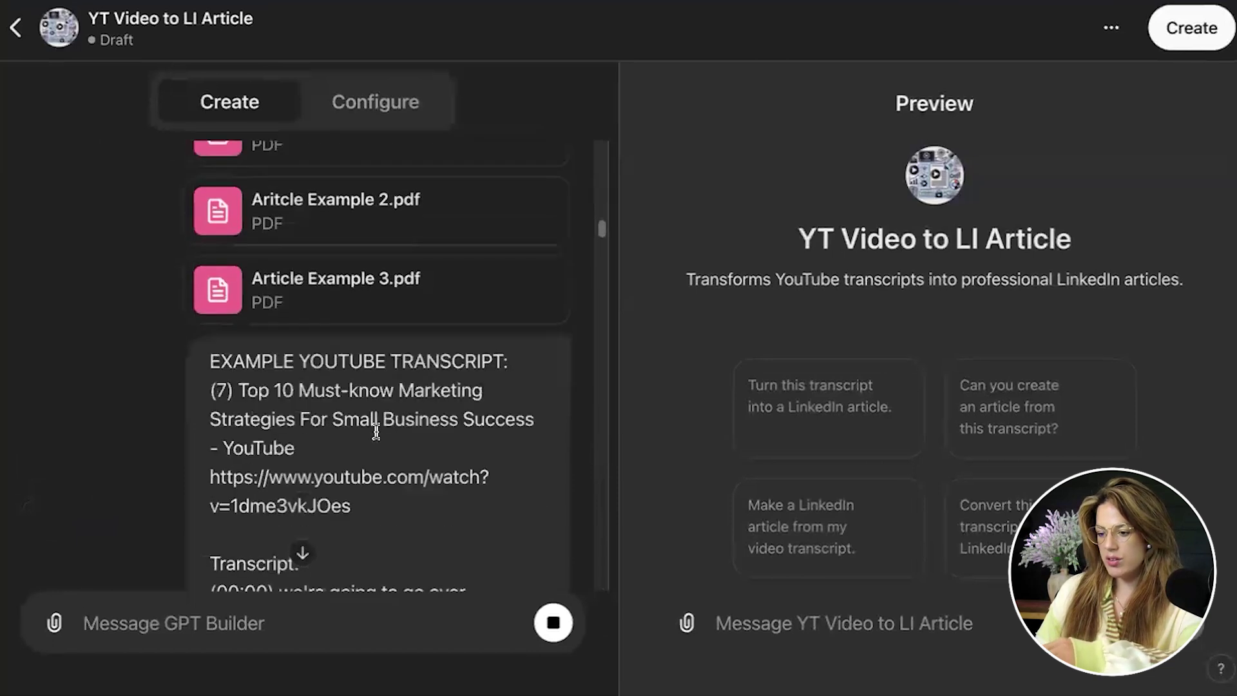
scroll(287, 264, "down", 6)
scroll(287, 265, "up", 6)
scroll(287, 264, "down", 5)
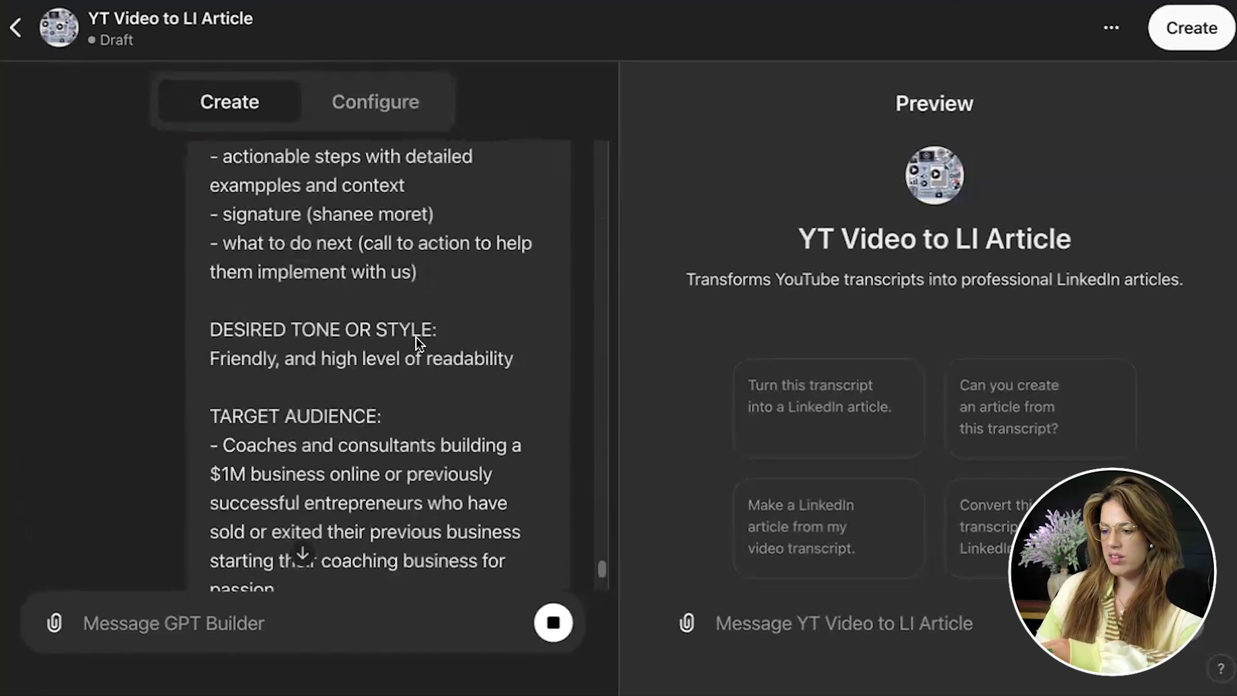
scroll(181, 303, "down", 3)
scroll(357, 500, "down", 3)
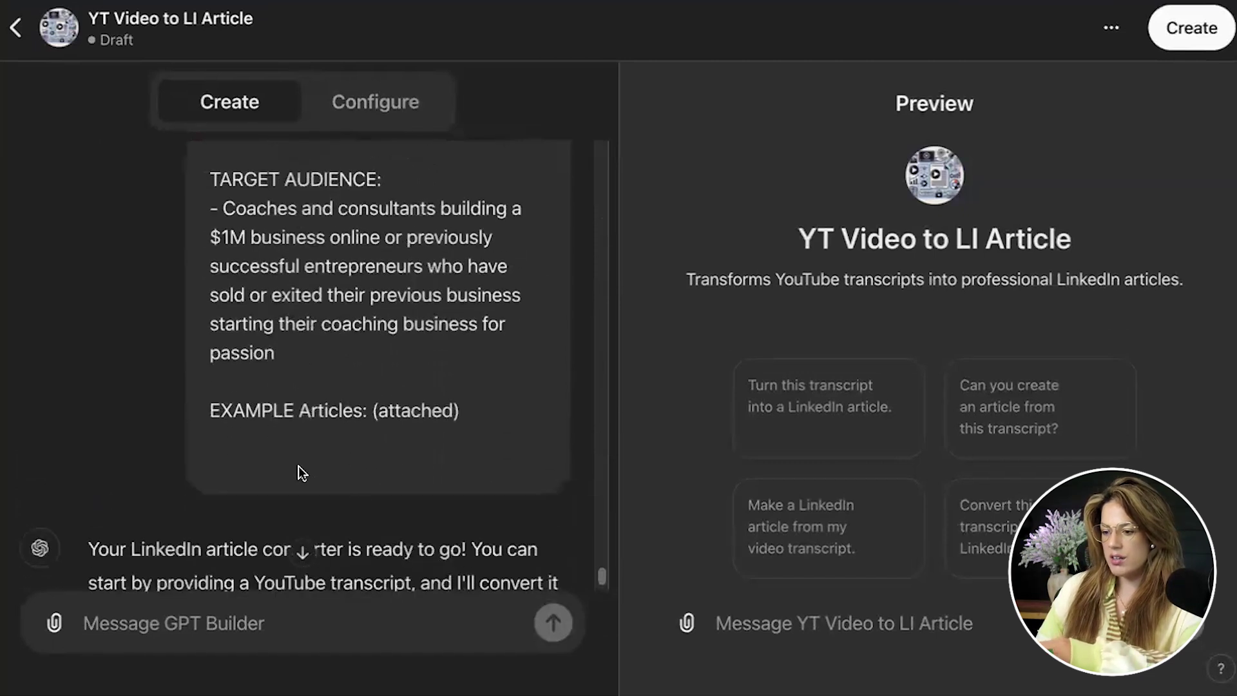
scroll(300, 440, "down", 3)
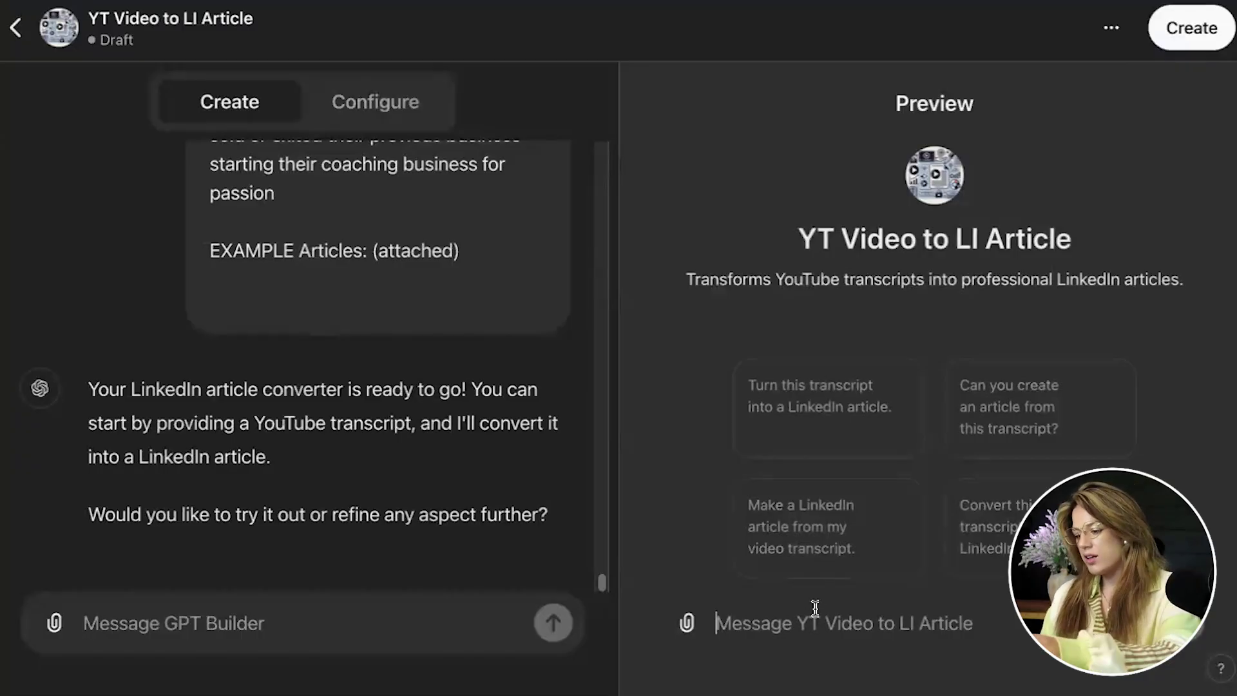
Paste the marketing strategies video transcript into the Preview chat and send it.
key("ctrl+v")
key("Return")
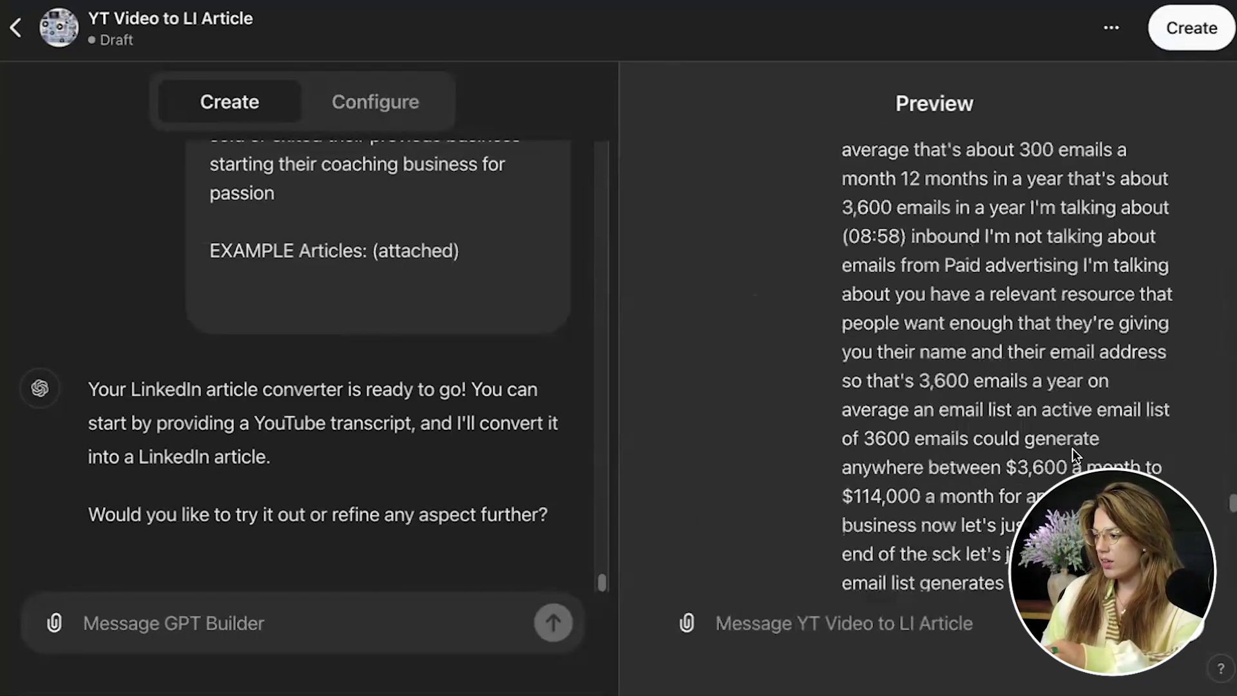
Select the generated Top 10 Must-Know Marketing Strategies article text in the Preview for copying.
scroll(918, 342, "up", 1)
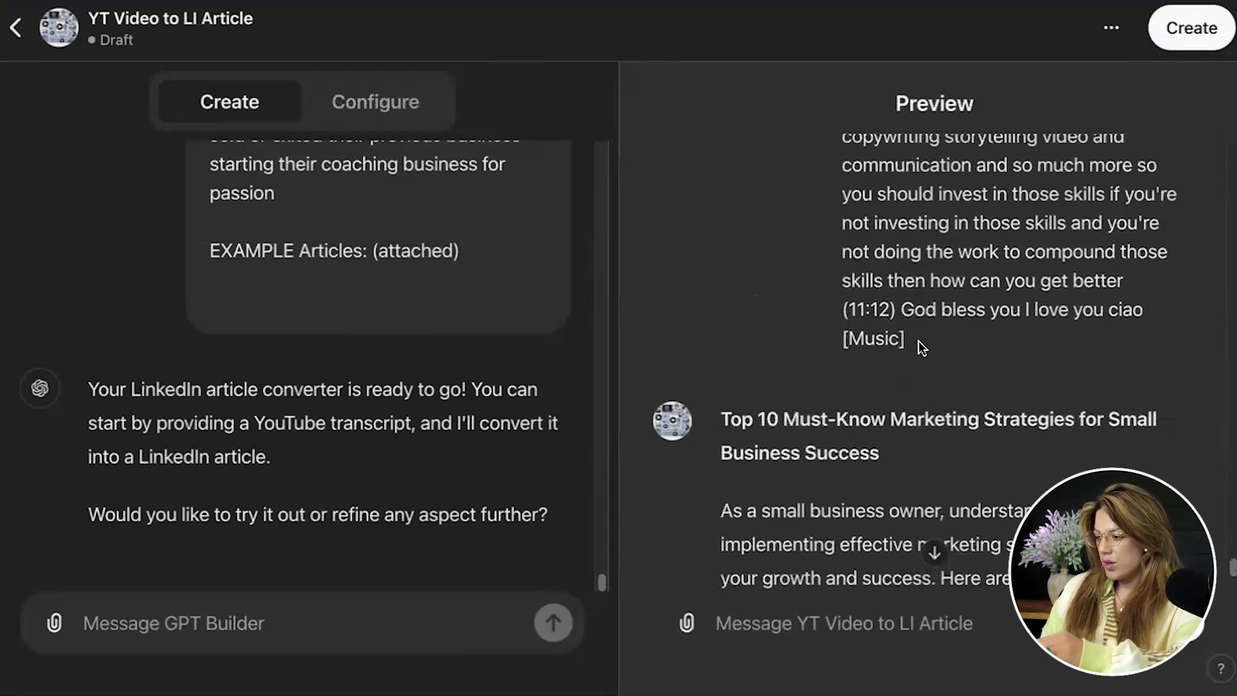
scroll(918, 341, "down", 2)
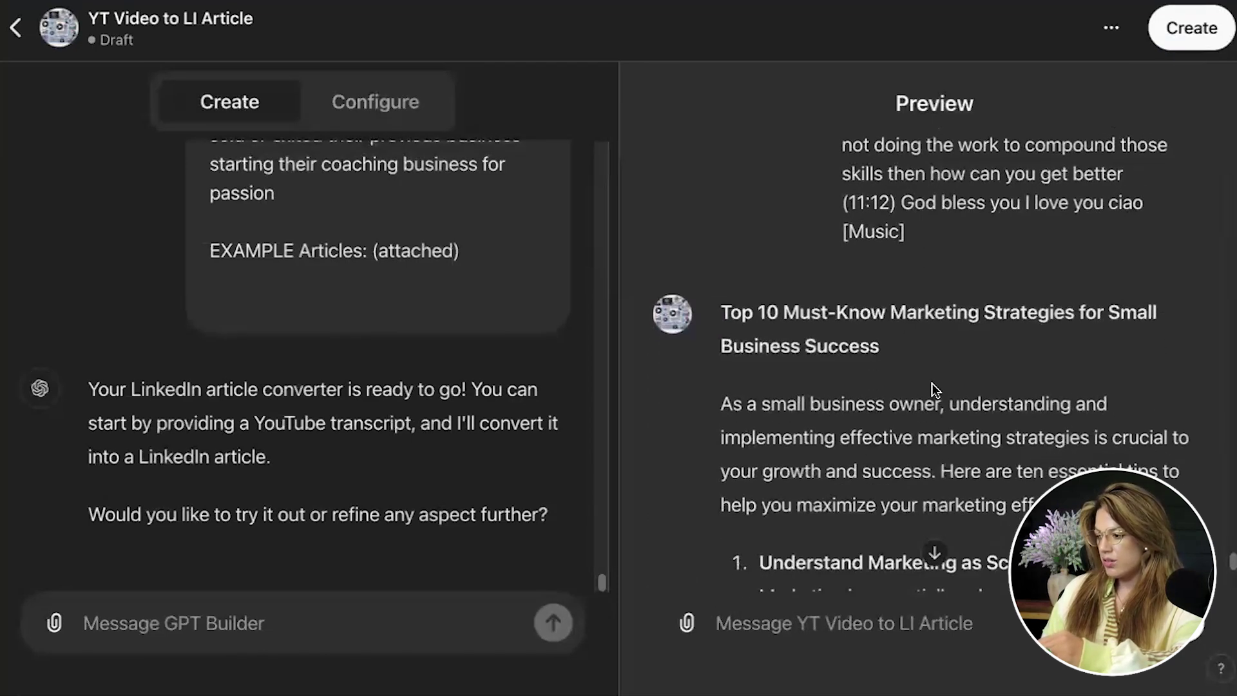
scroll(933, 386, "down", 2)
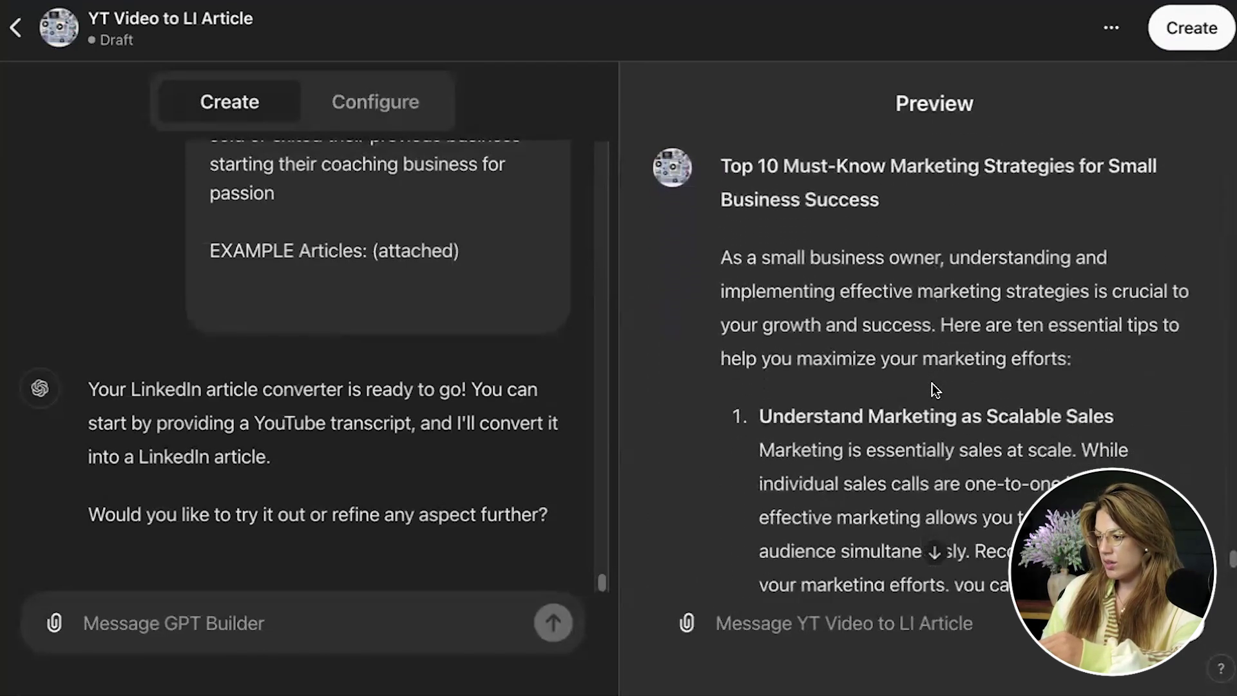
scroll(932, 383, "down", 15)
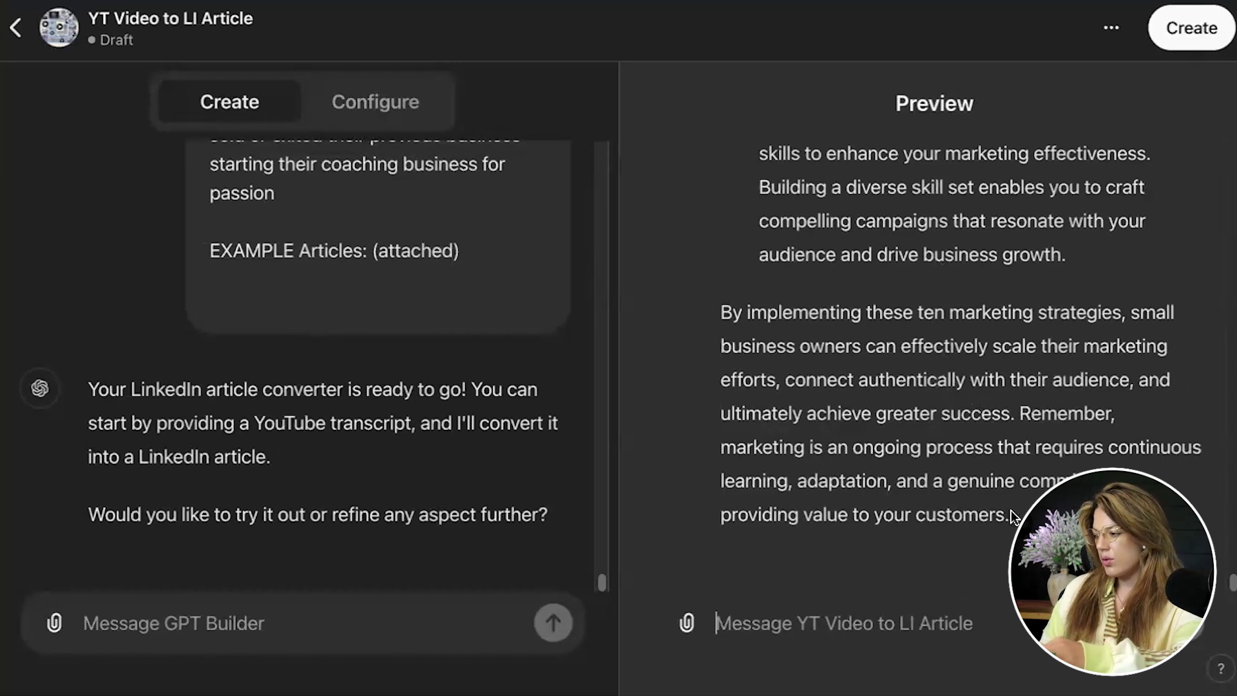
left_click_drag(1011, 514, 709, 462)
scroll(910, 269, "up", 8)
scroll(831, 326, "up", 10)
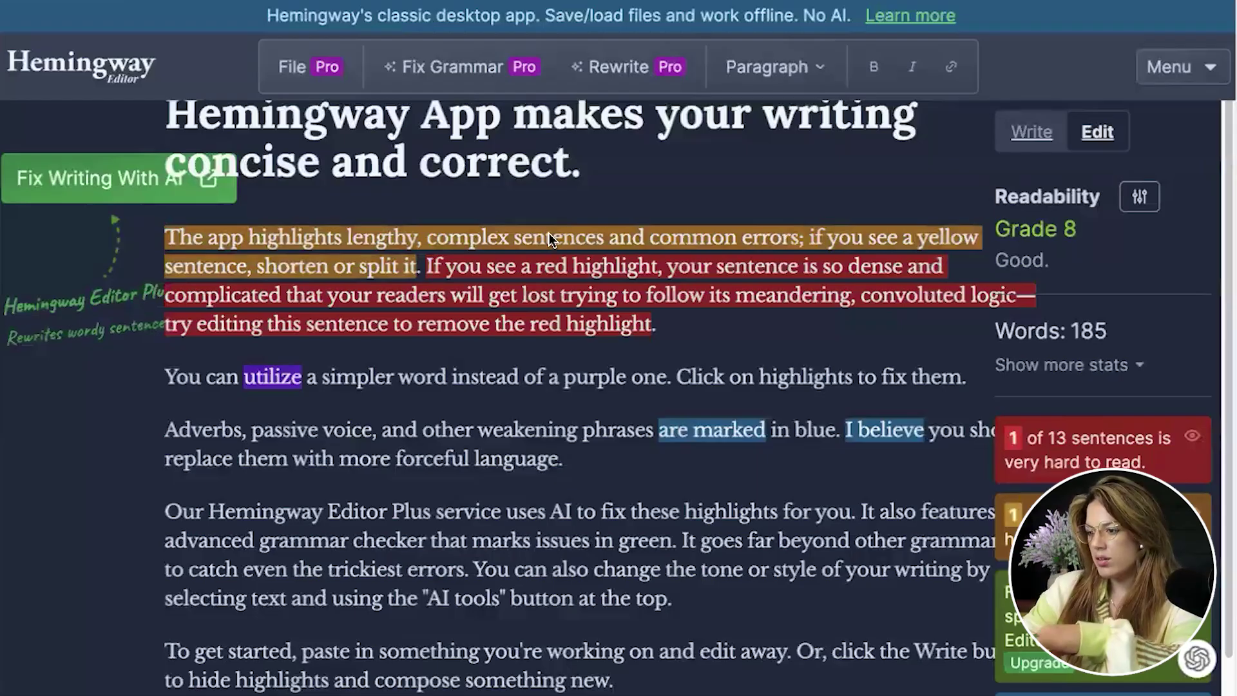
scroll(655, 600, "down", 3)
Replace Hemingway Editor's sample text with the generated article, which scores Grade 14.
left_click_drag(655, 600, 387, 103)
key("BackSpace")
key("ctrl+v")
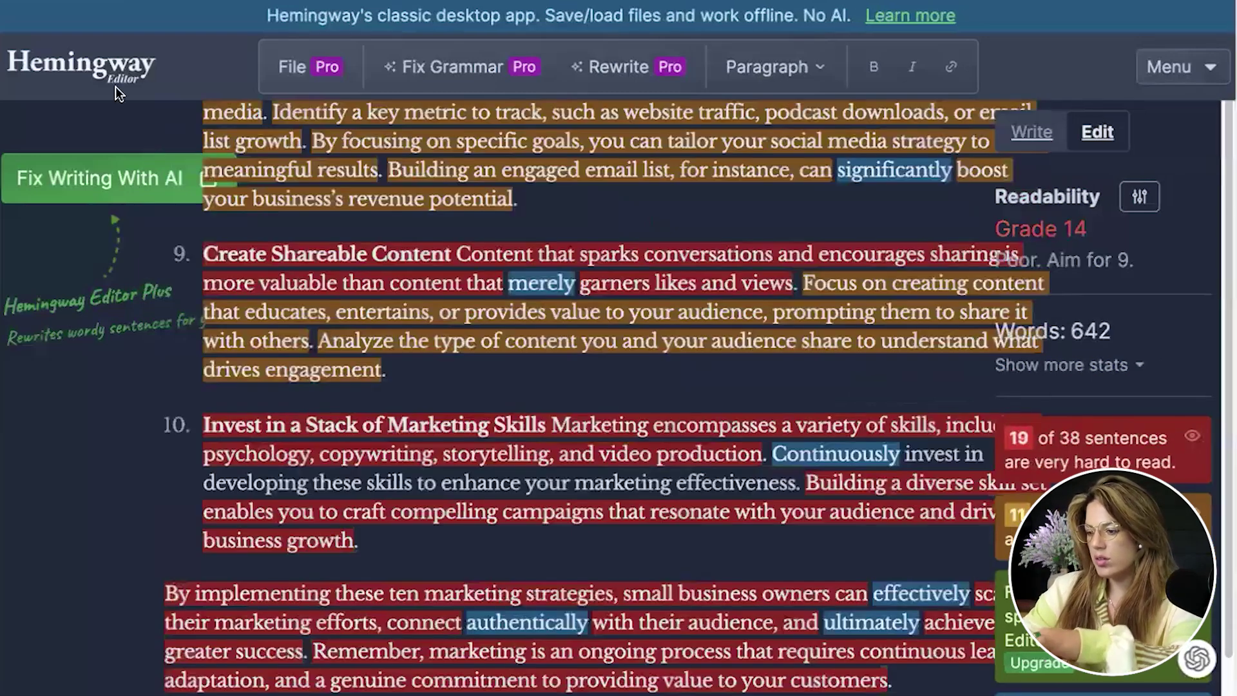
scroll(914, 313, "up", 15)
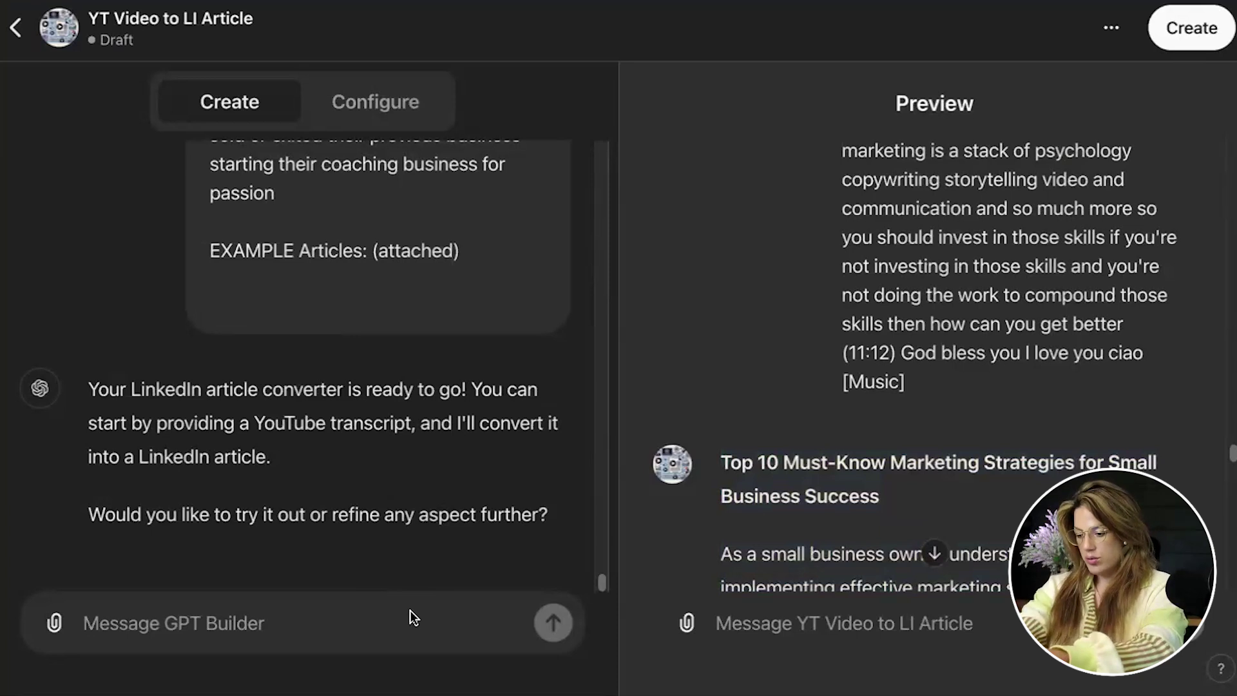
Send adjustments: grade 5-7 readability, minimal transcript word changes, a signature, and a YouGrow.Club live-training PS.
type("Make these adjustments to future output:")
key("shift+Return")
type("- Rew")
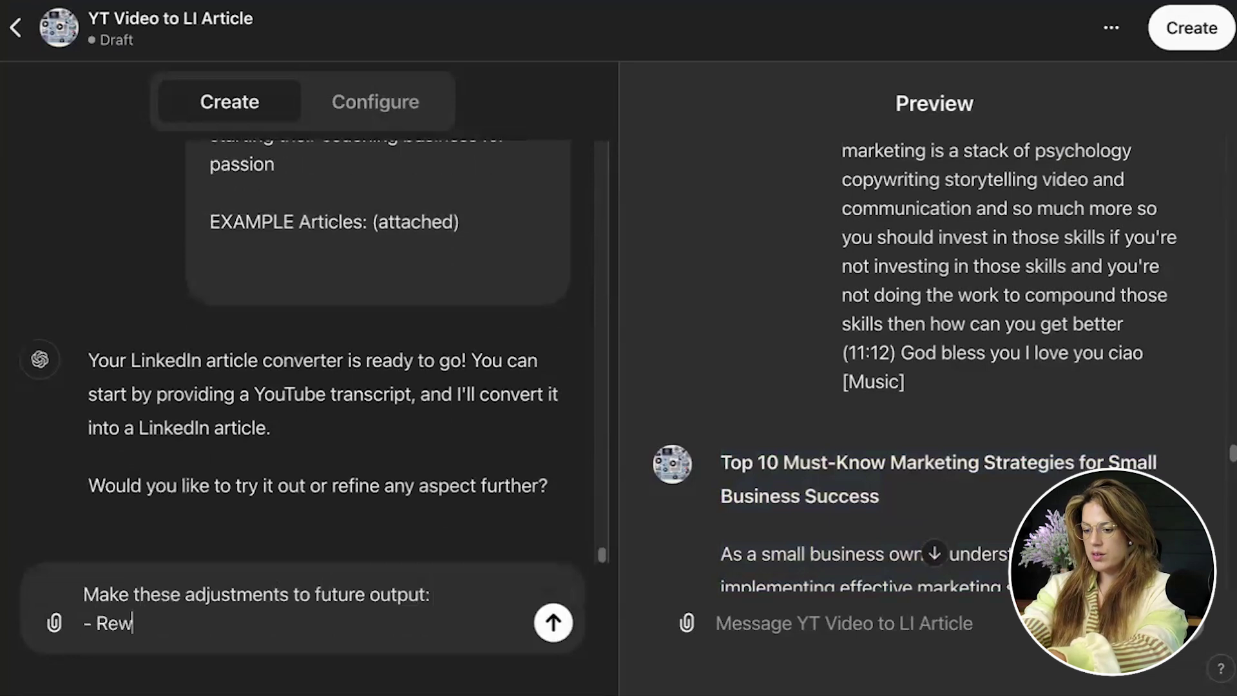
type("rite at grade readability level ")
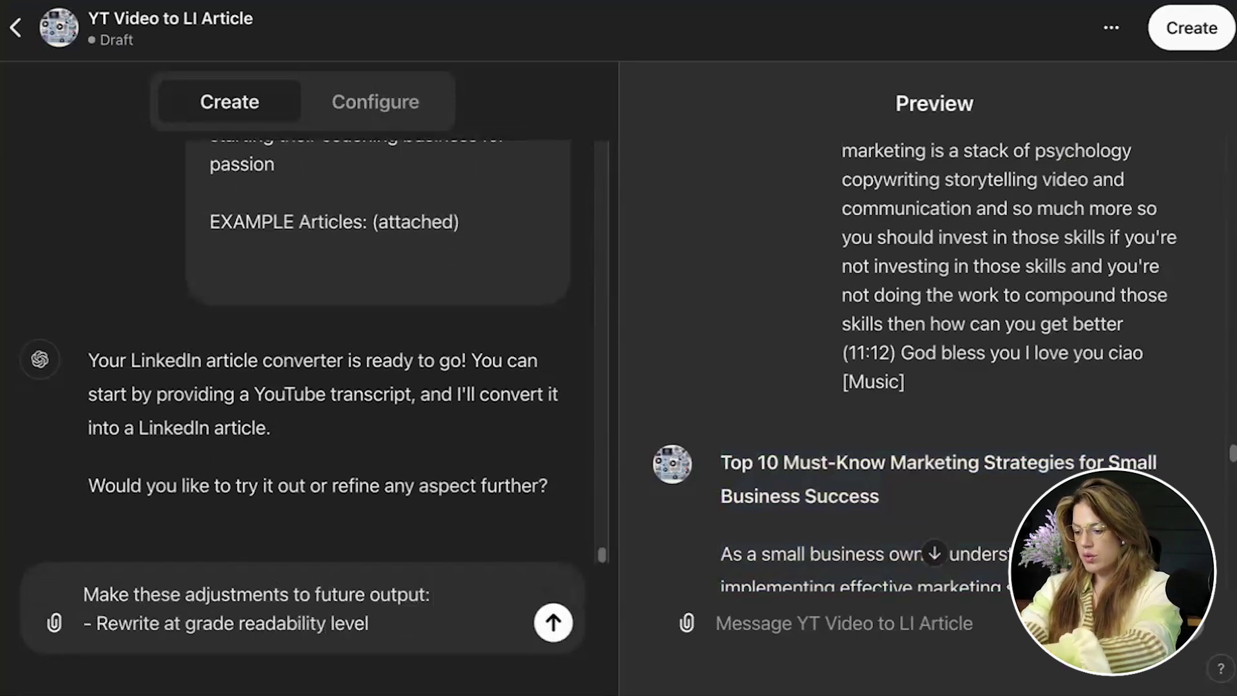
type("5-7")
key("shift+Return")
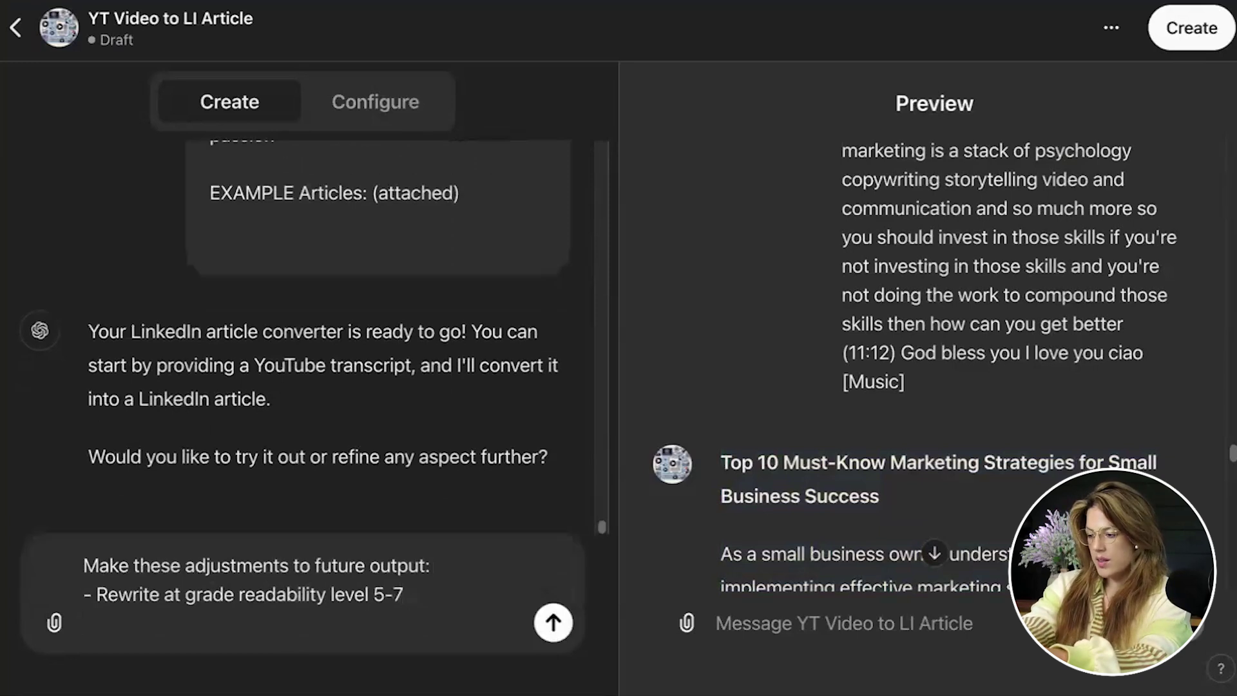
type("- Change")
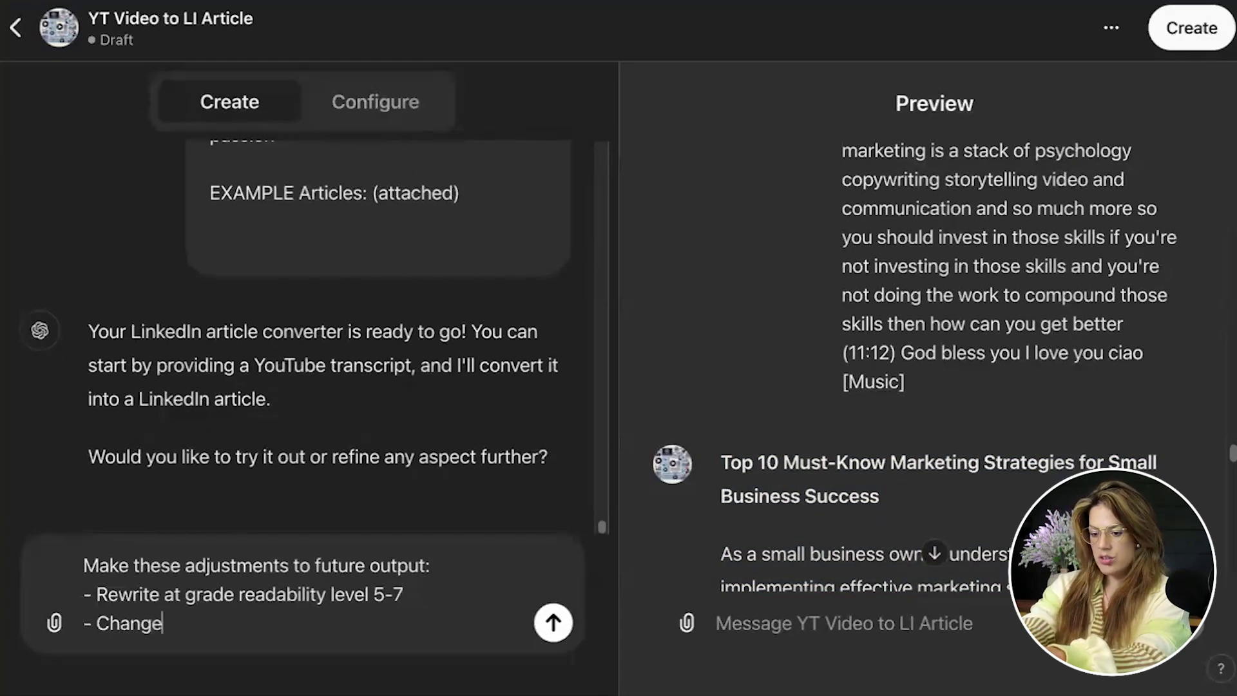
type(" as few as")
key("BackSpace")
key("BackSpace")
type("of the wor")
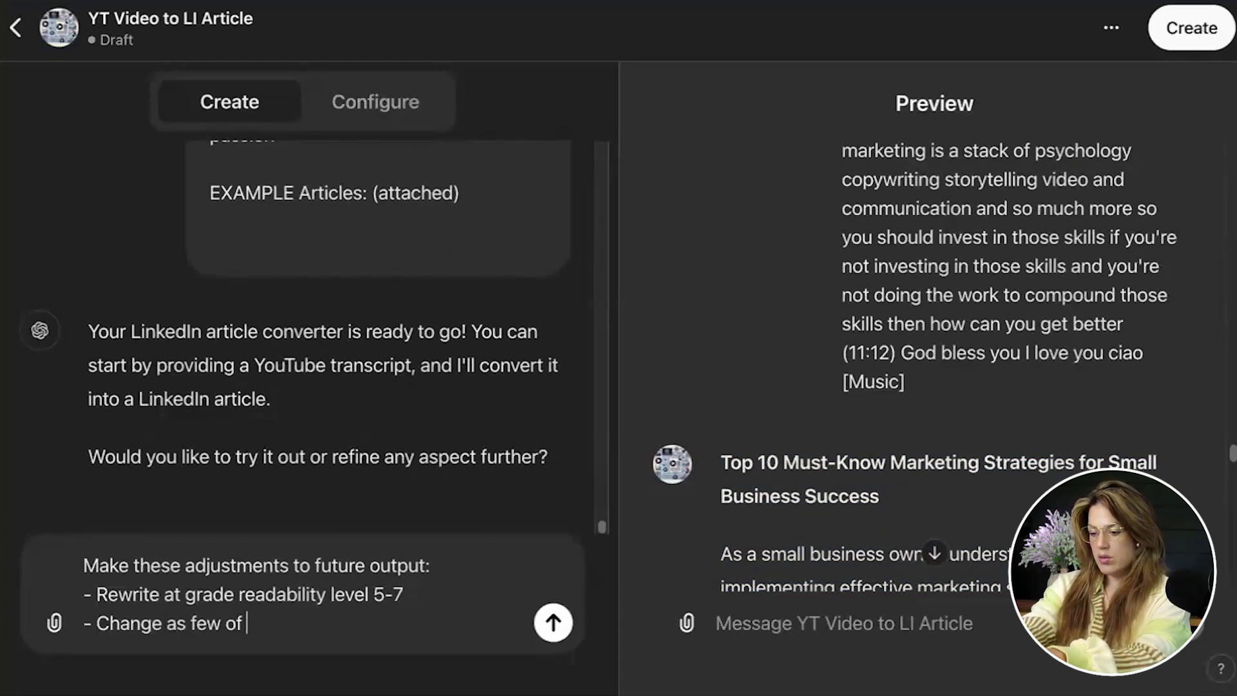
type("ds in the transcript as possible")
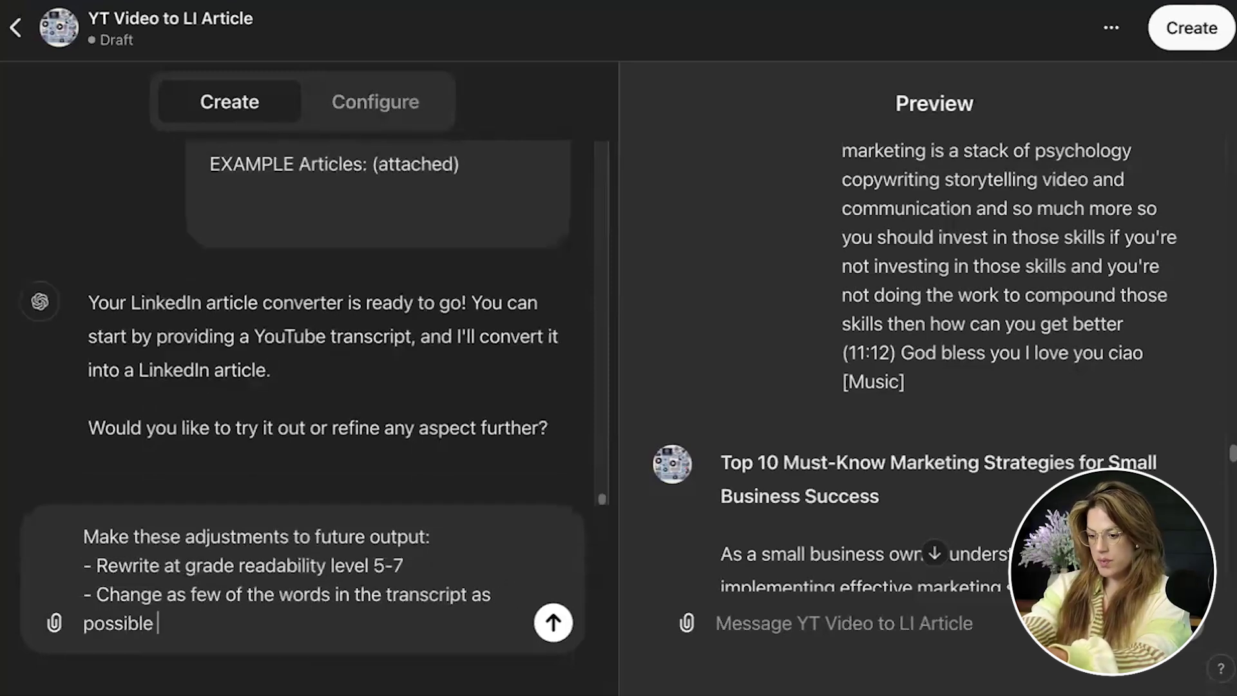
type("Always include a si")
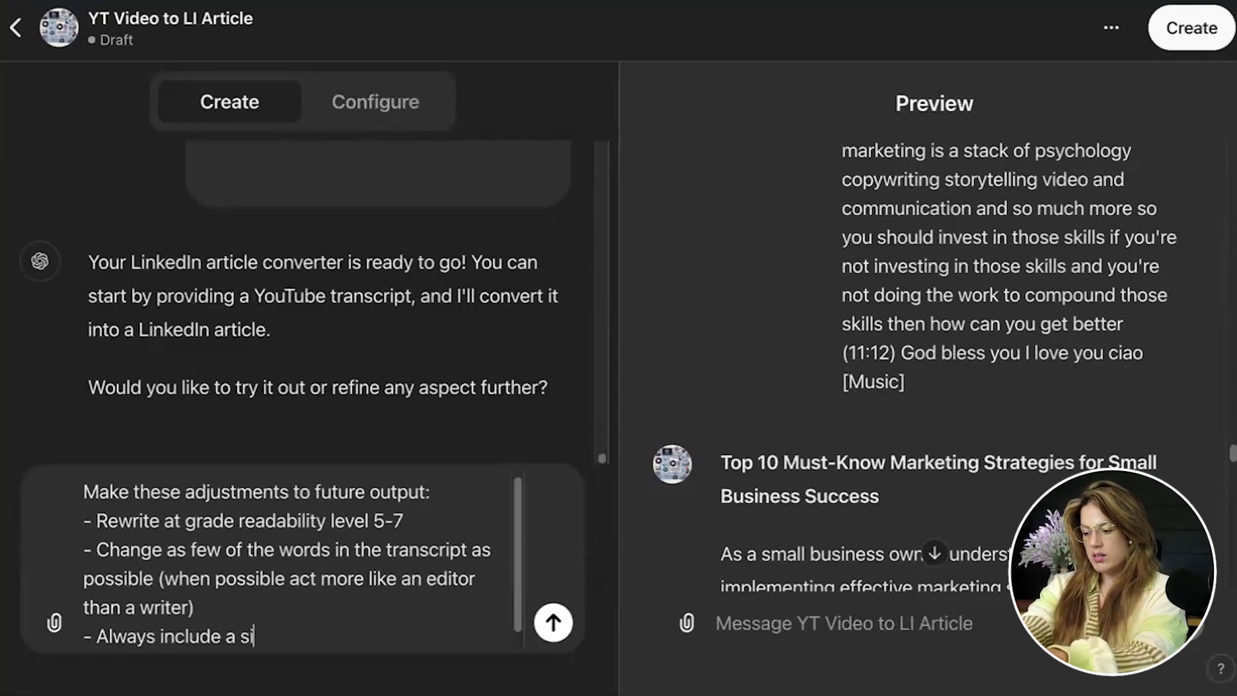
type("gnatur")
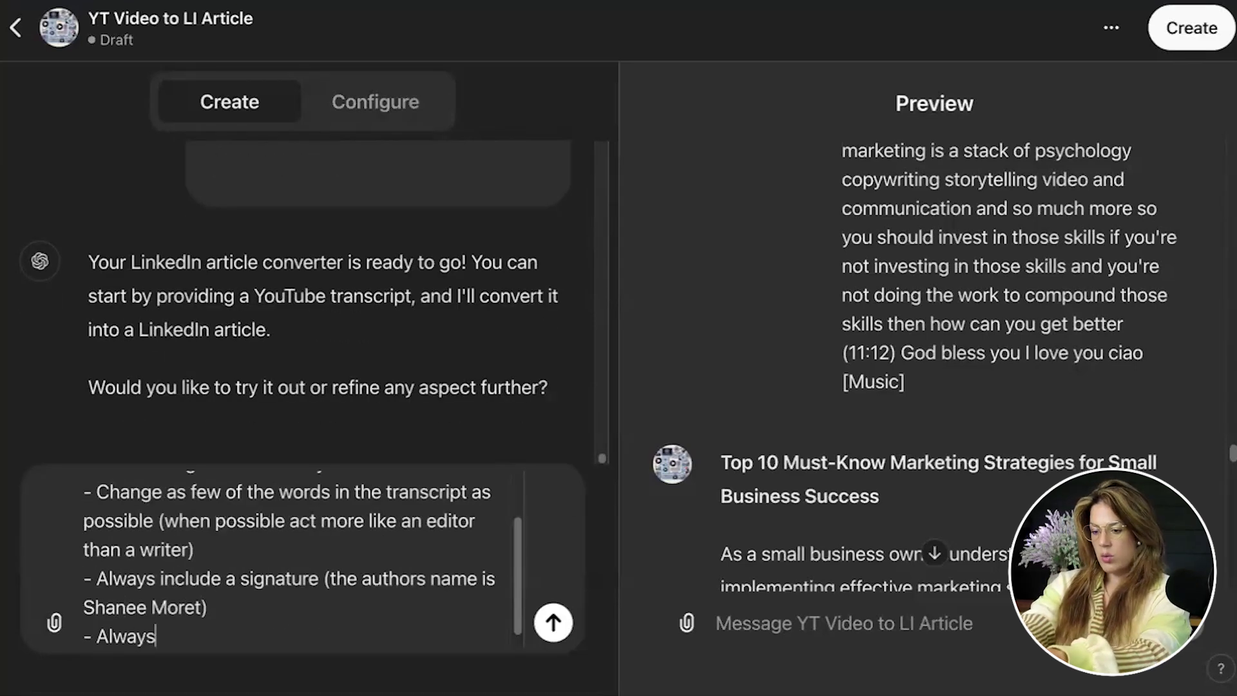
type("include a PS with")
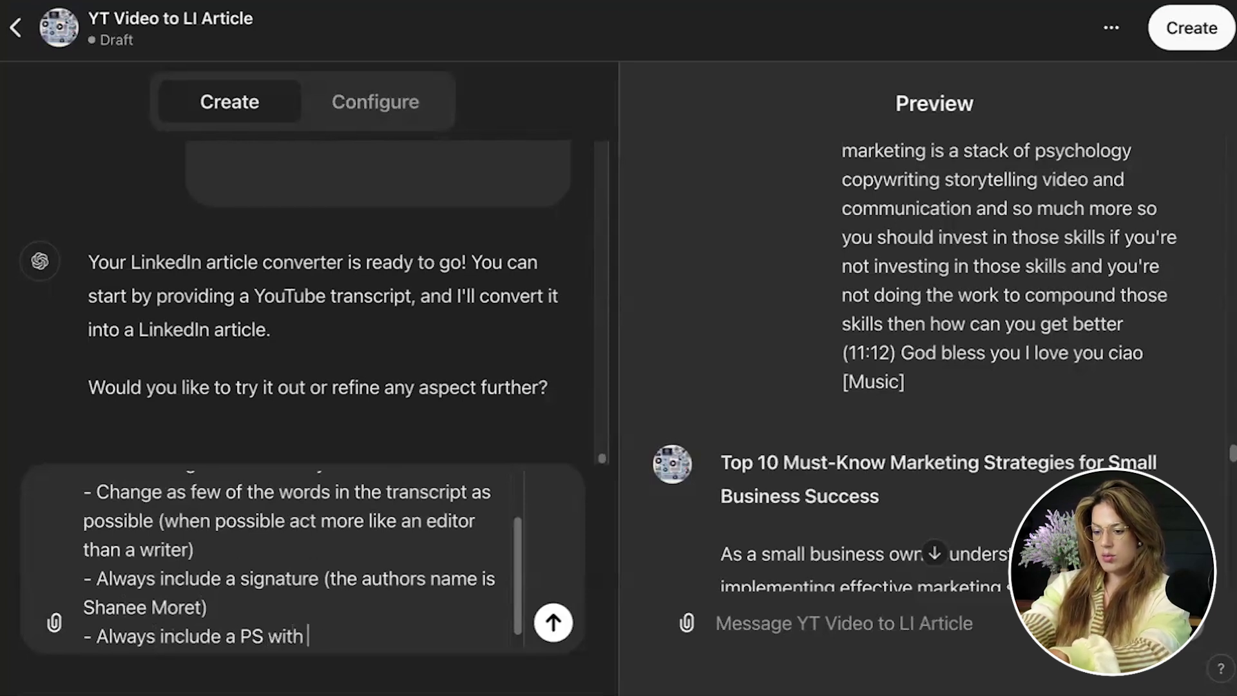
type(" a CTA to go to ")
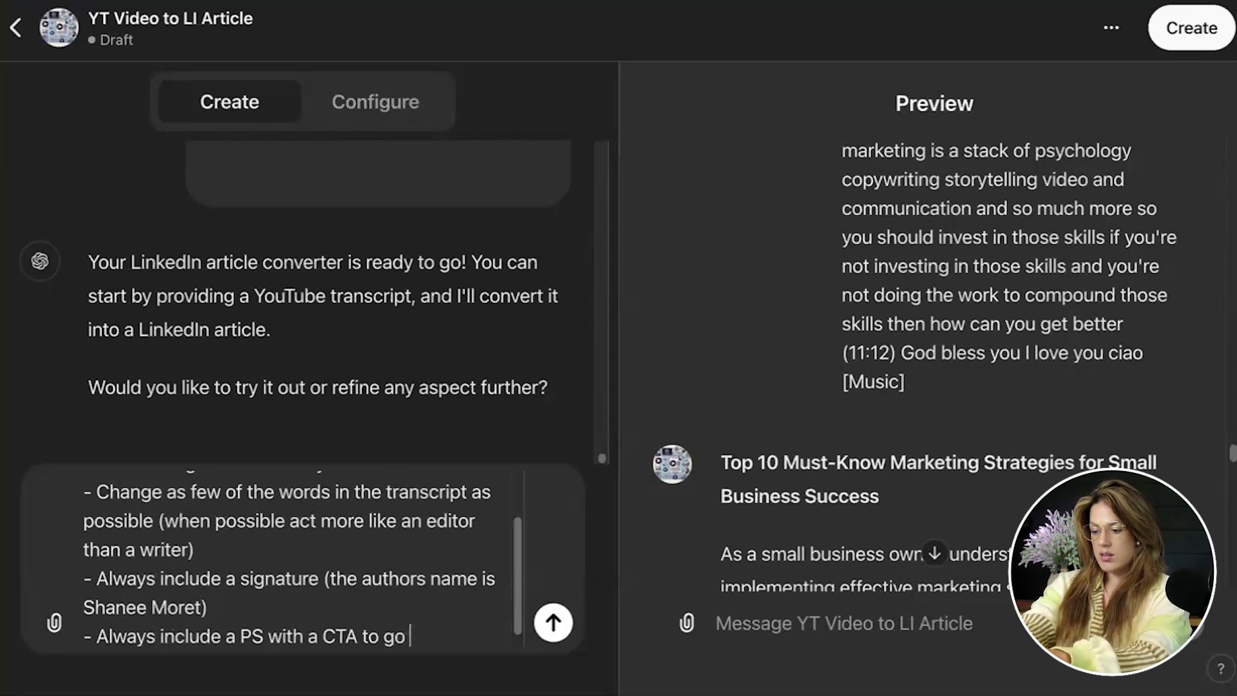
type("YouGrow.c")
type("lub for the upcoming live training")
key("Return")
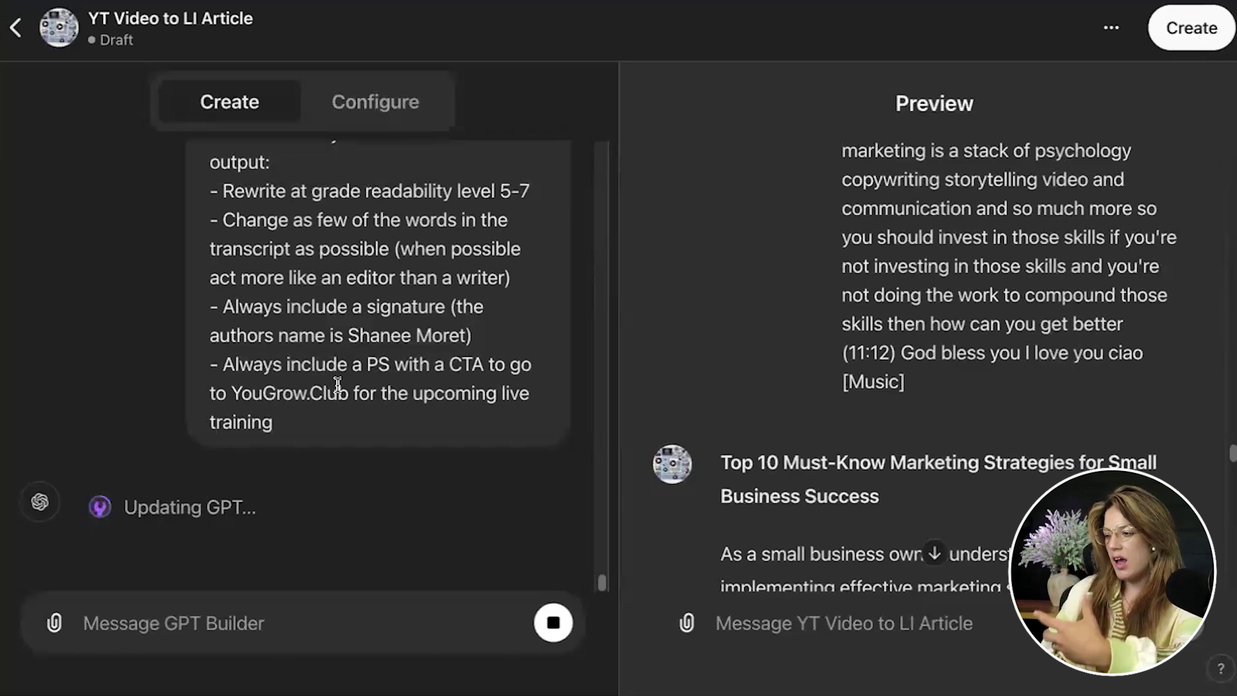
Review the updated instructions, highlighting the readability level 5-7 and act-like-an-editor requirements.
scroll(413, 383, "up", 1)
scroll(414, 383, "down", 1)
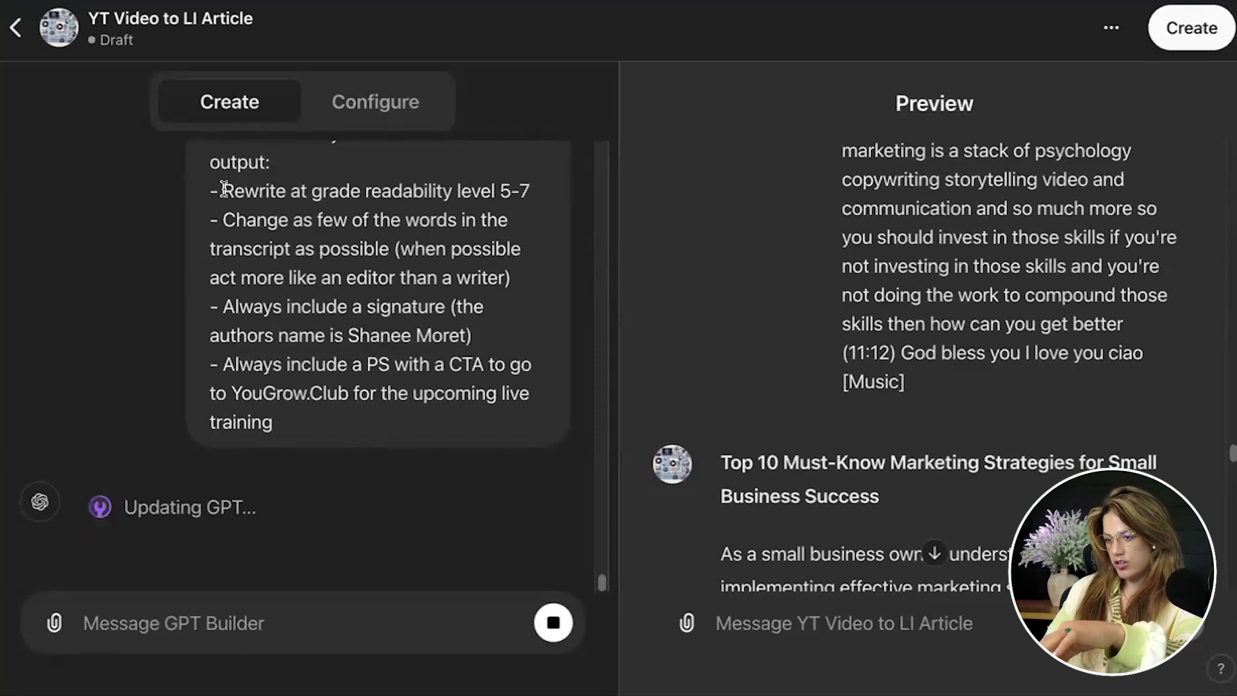
left_click_drag(221, 187, 539, 196)
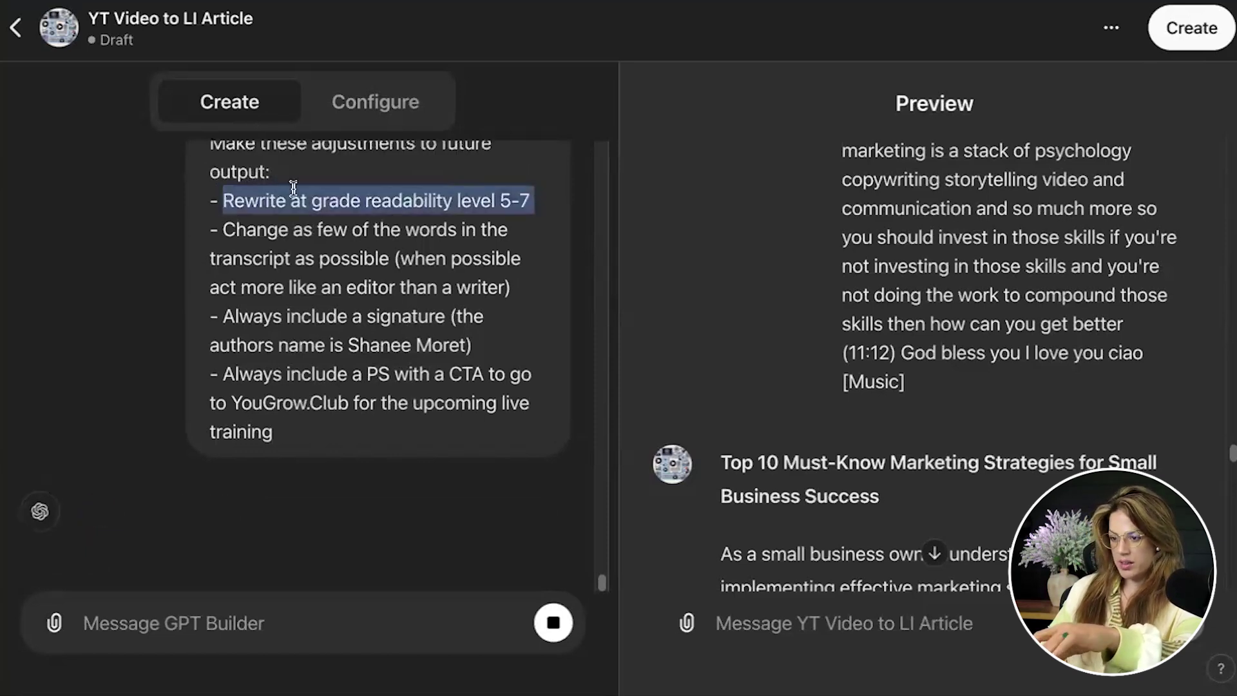
left_click_drag(237, 216, 515, 303)
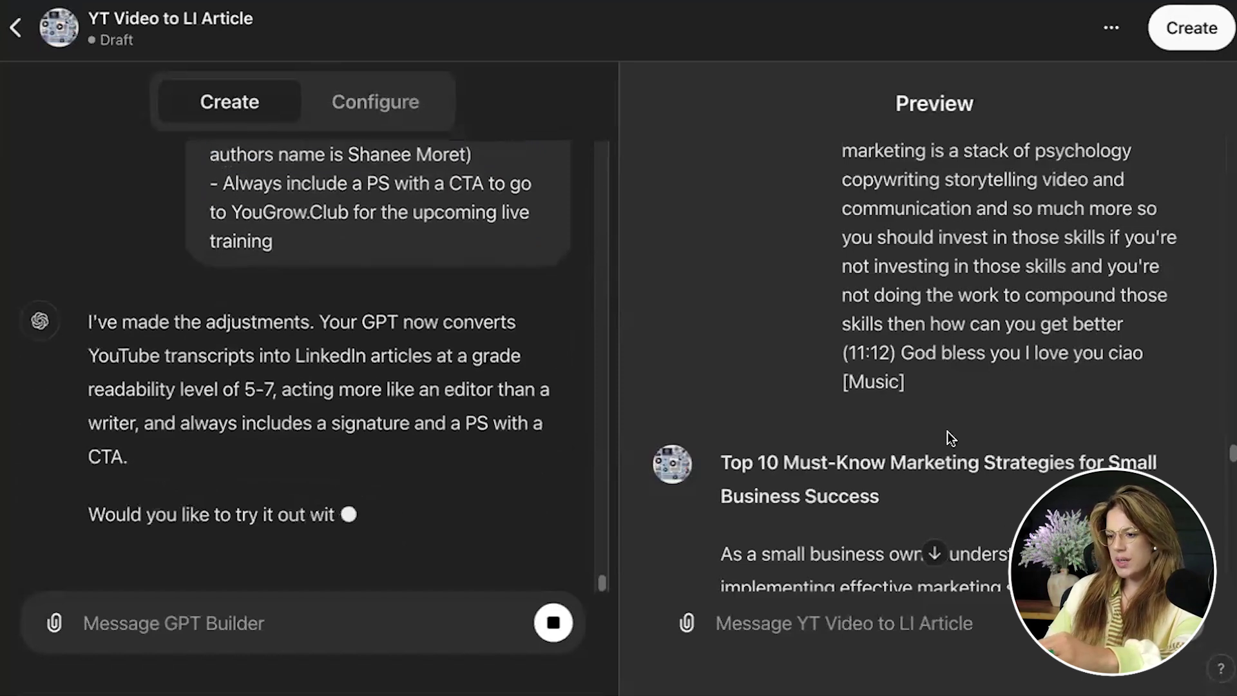
scroll(470, 260, "up", 1)
mouse_move(223, 195)
left_mouse_down()
mouse_move(378, 195)
mouse_move(506, 226)
left_mouse_up()
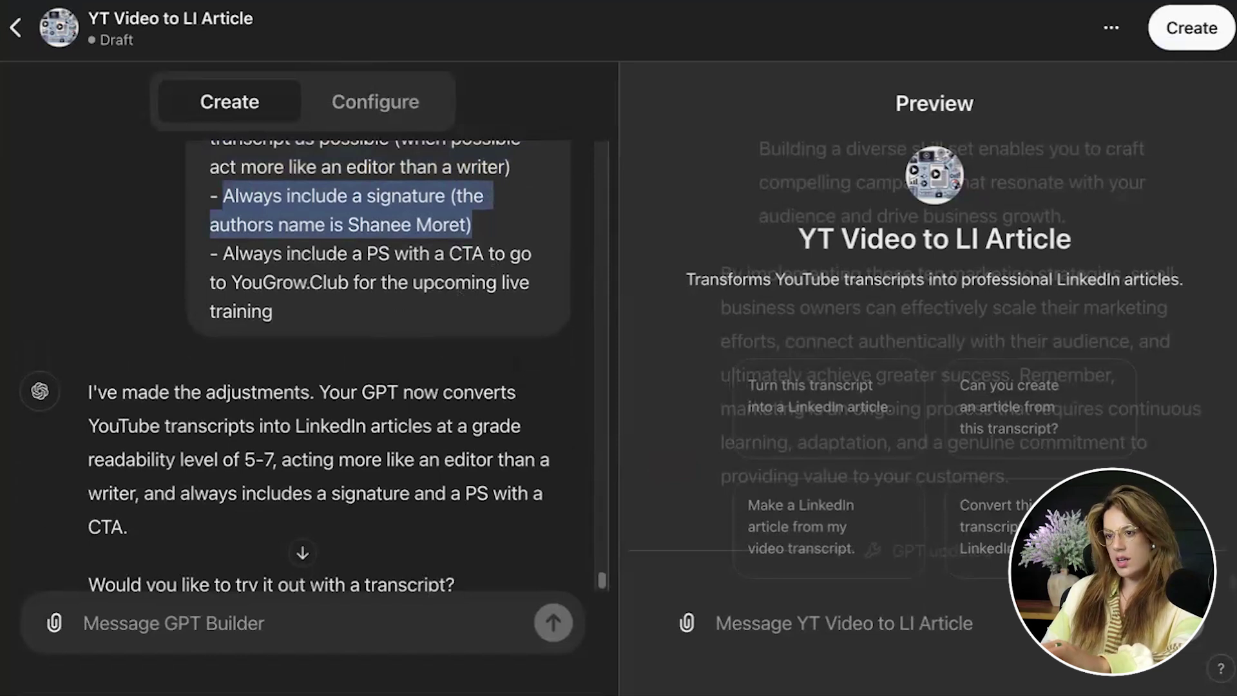
Dismiss the attachment options and begin a new message to the GPT Builder.
left_click(687, 623)
left_click(712, 543)
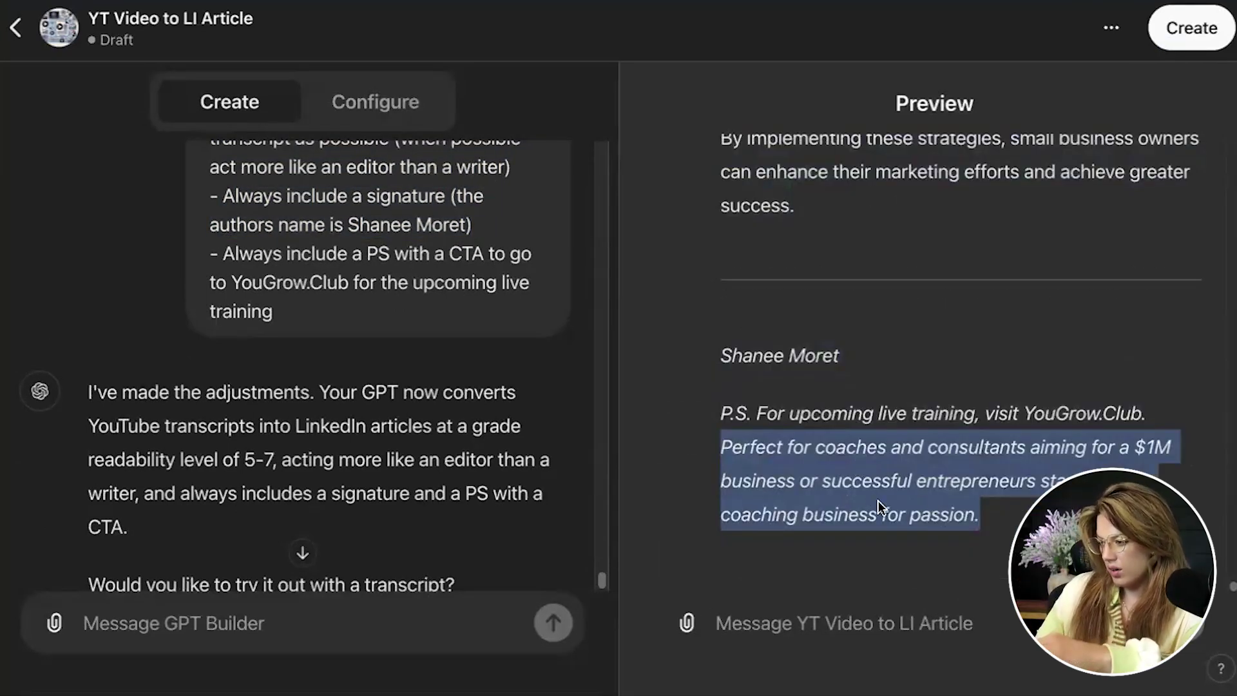
left_click(461, 624)
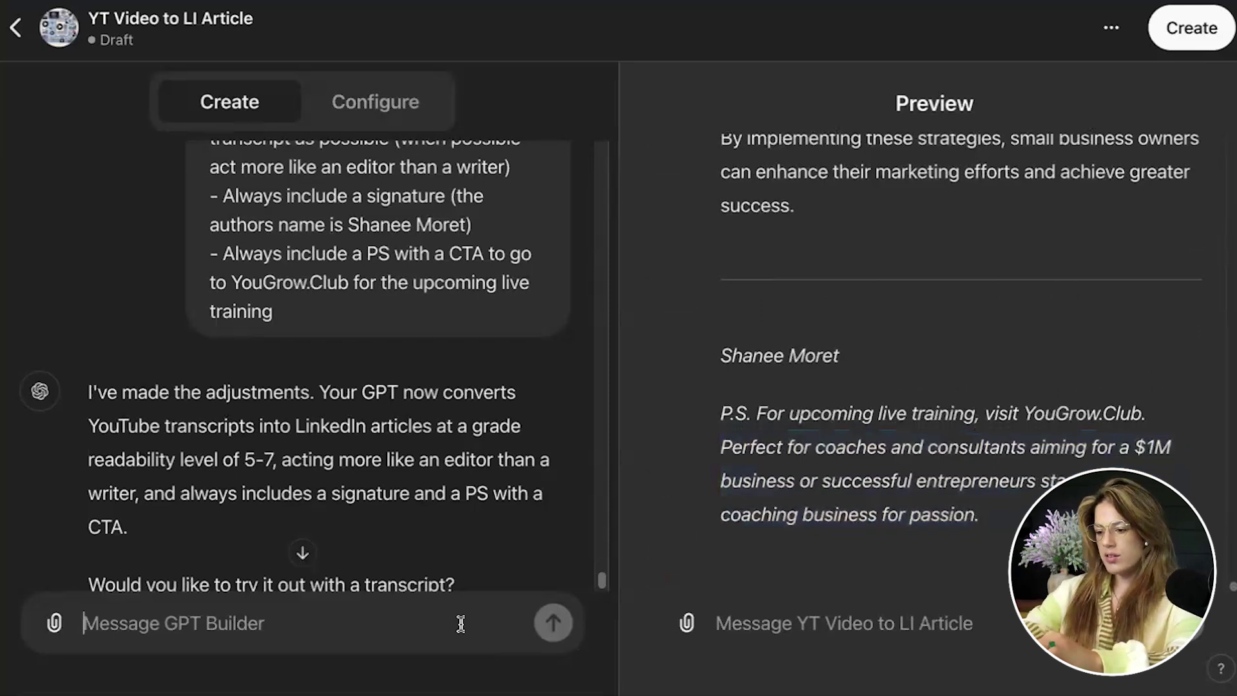
Draft feedback telling the builder to be less direct, and send the YouTube transcript to the Preview GPT.
type("When writing fo")
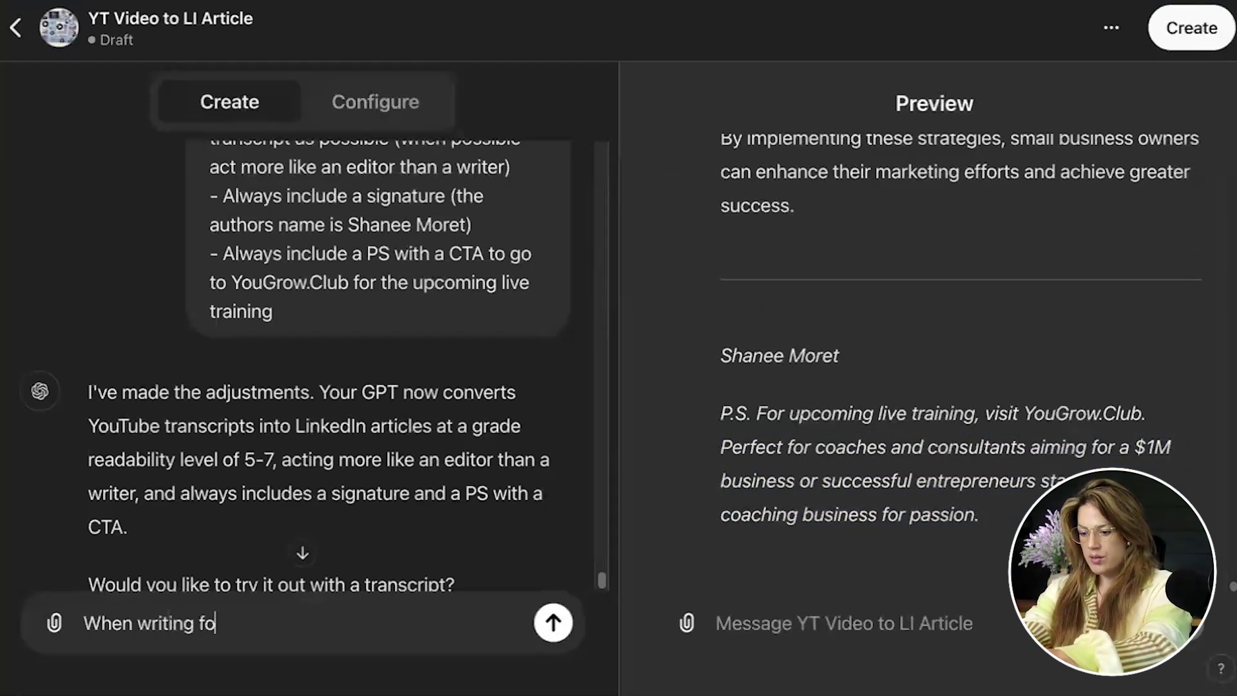
type("r the audience do not be so don")
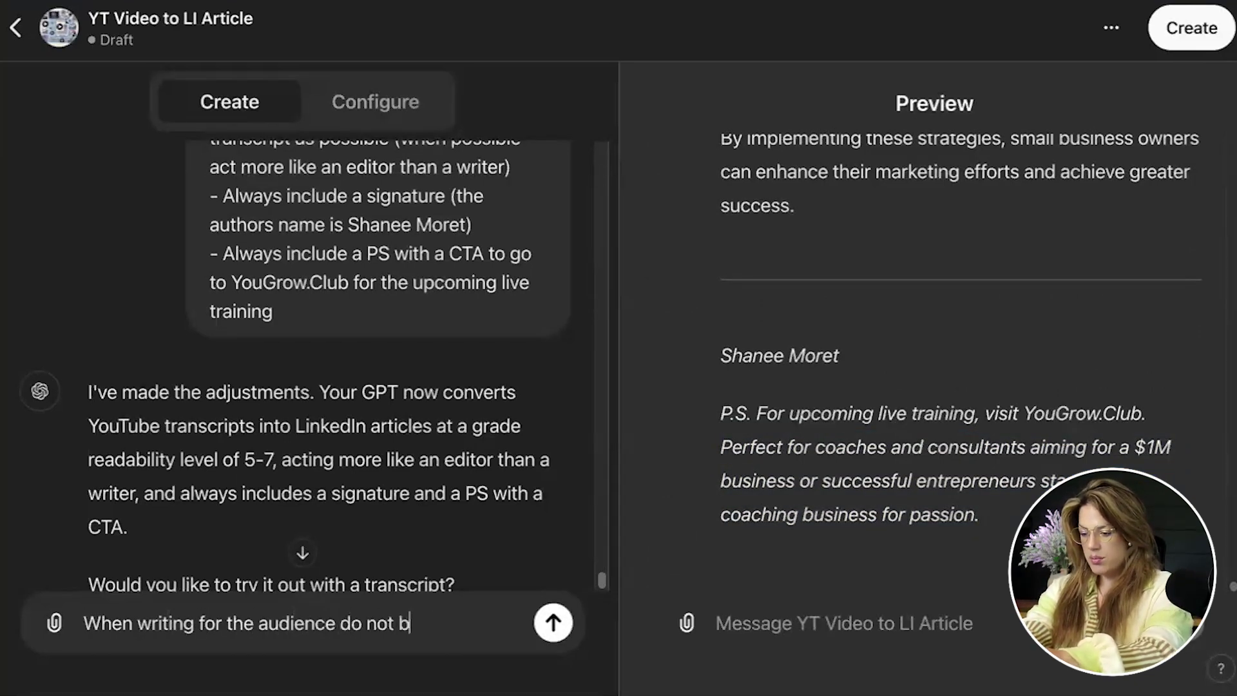
type("ect. For example I would change this")
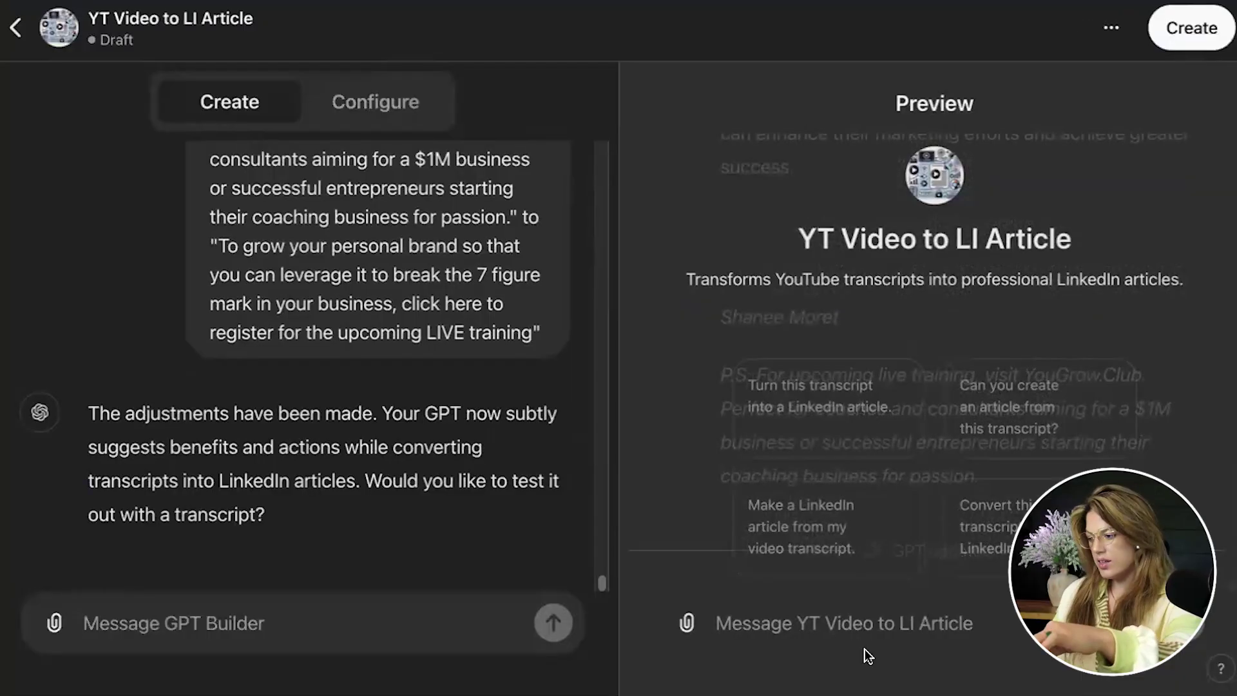
left_click(863, 635)
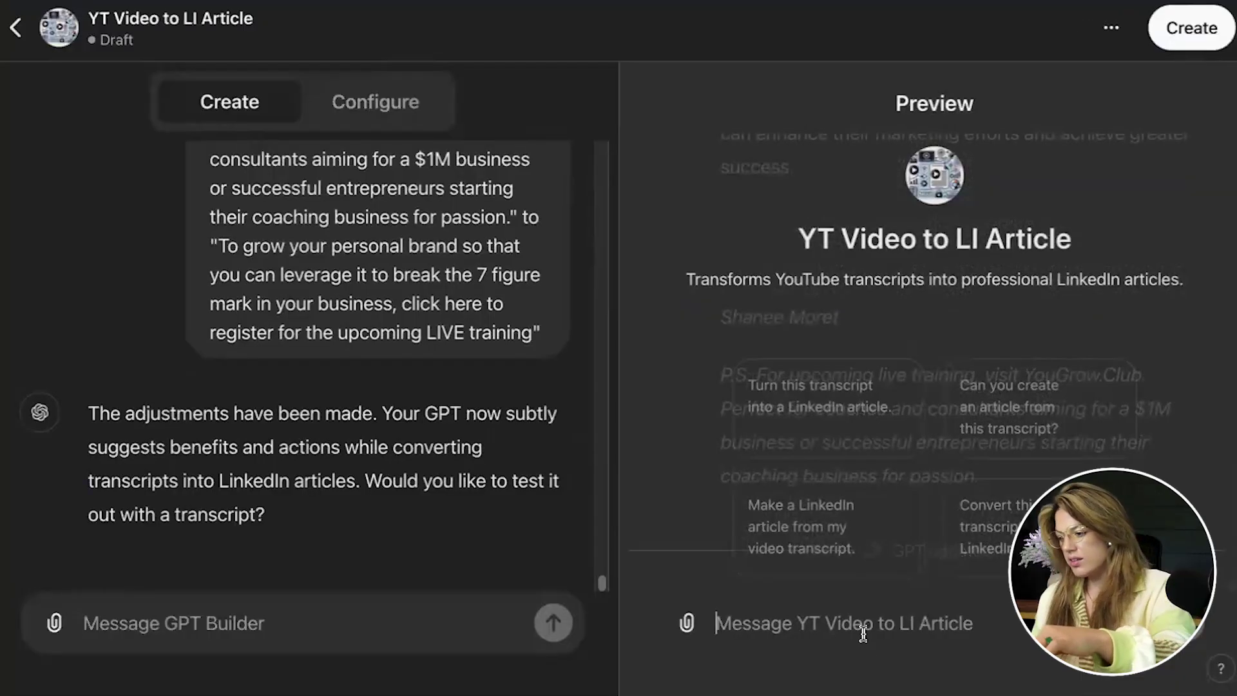
key("ctrl+v")
key("Return")
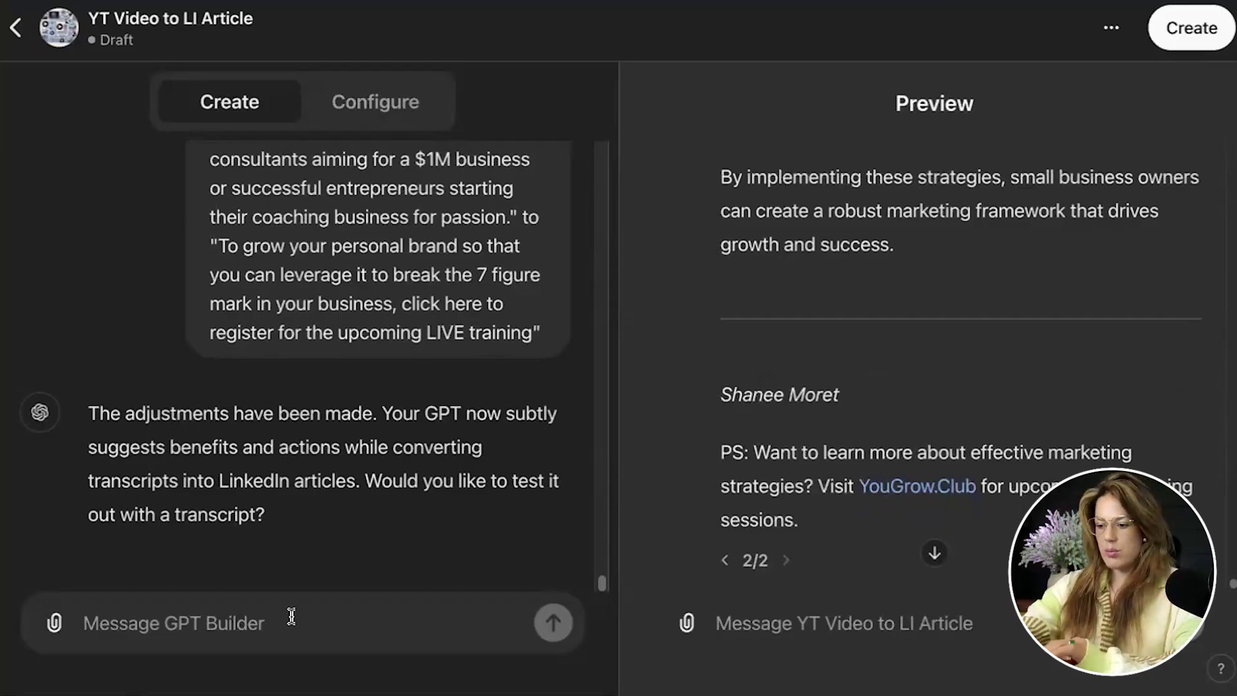
Ask the GPT Builder to add context and questions that give business owners new perspectives.
scroll(830, 455, "up", 15)
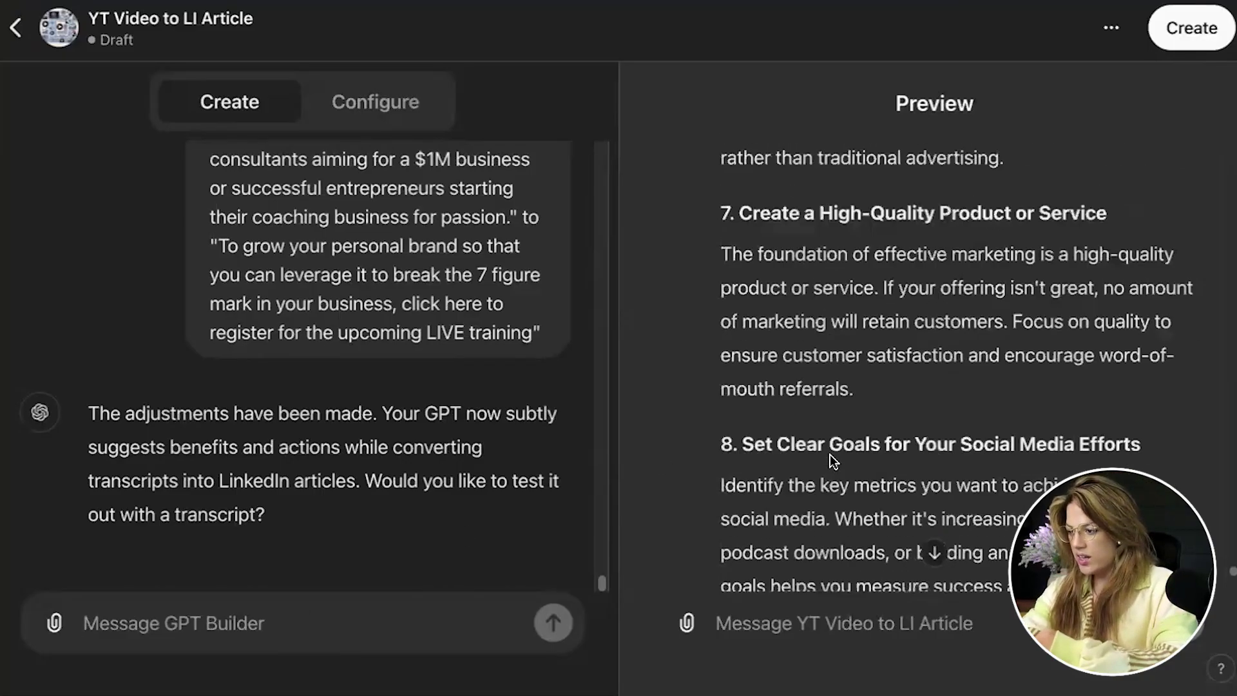
scroll(859, 420, "up", 10)
scroll(860, 420, "down", 2)
type("Add context and questions to challenge and provide business owner")
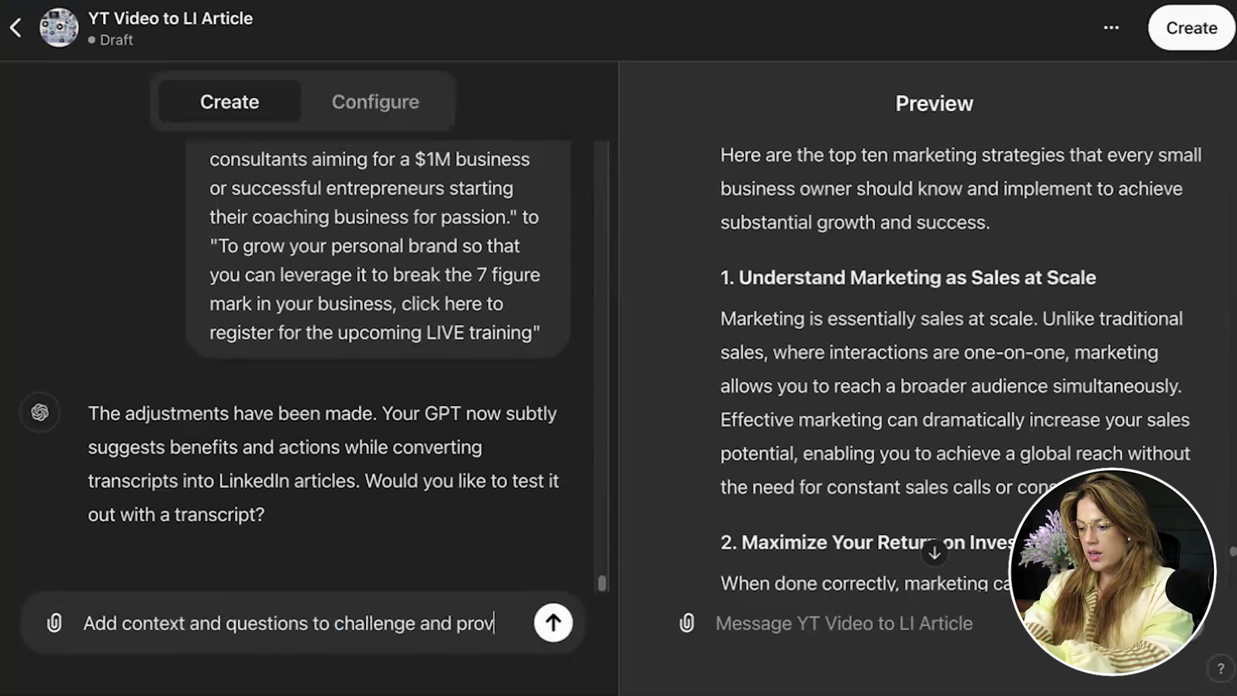
type("s with new perspec")
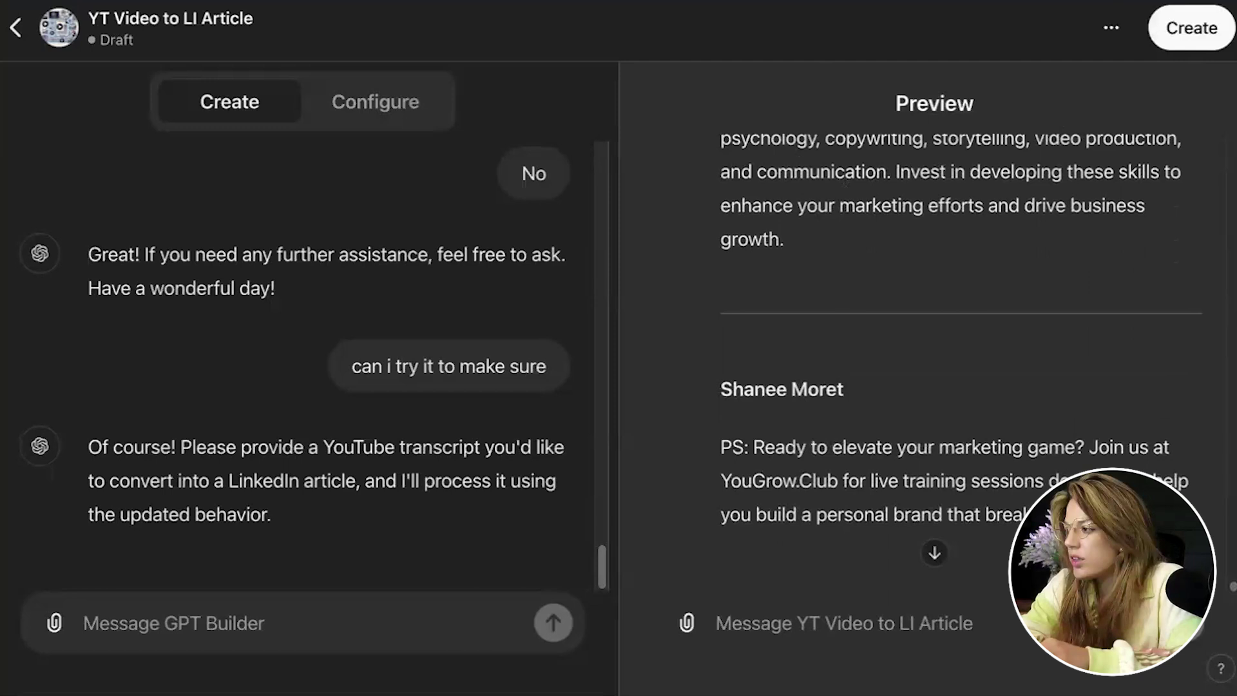
Share YT Video to LI Article with anyone who has the link, save, and view the GPT.
left_click(1205, 25)
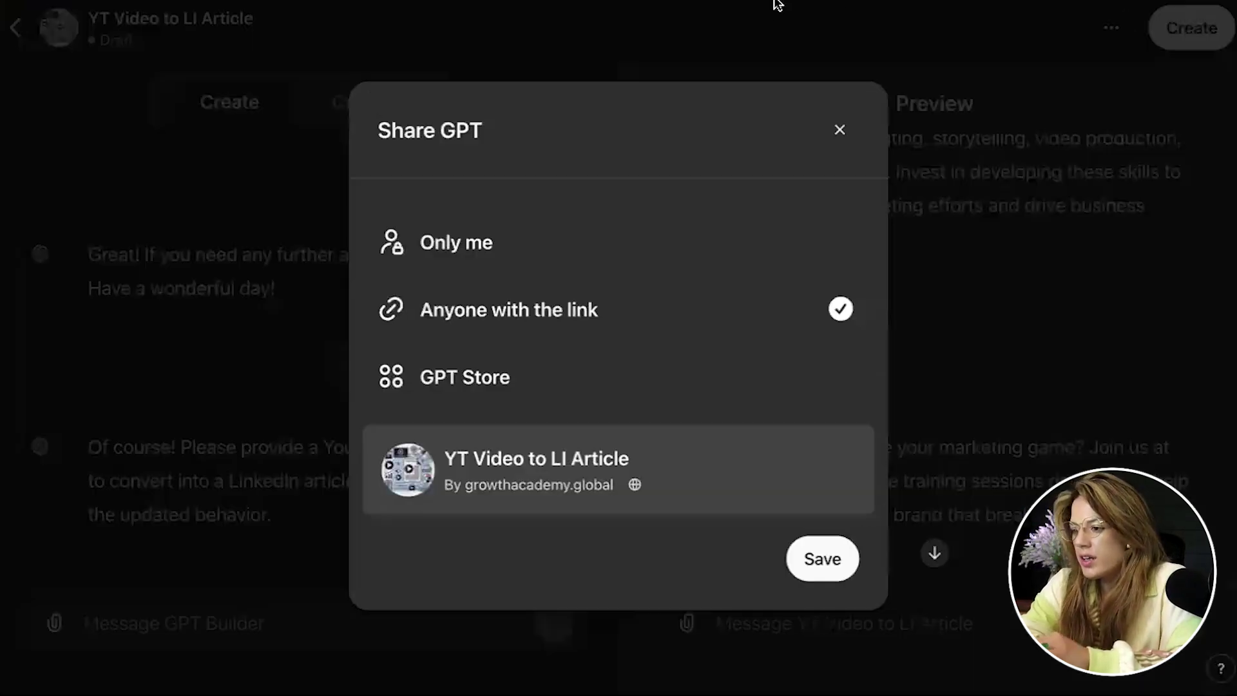
left_click(485, 236)
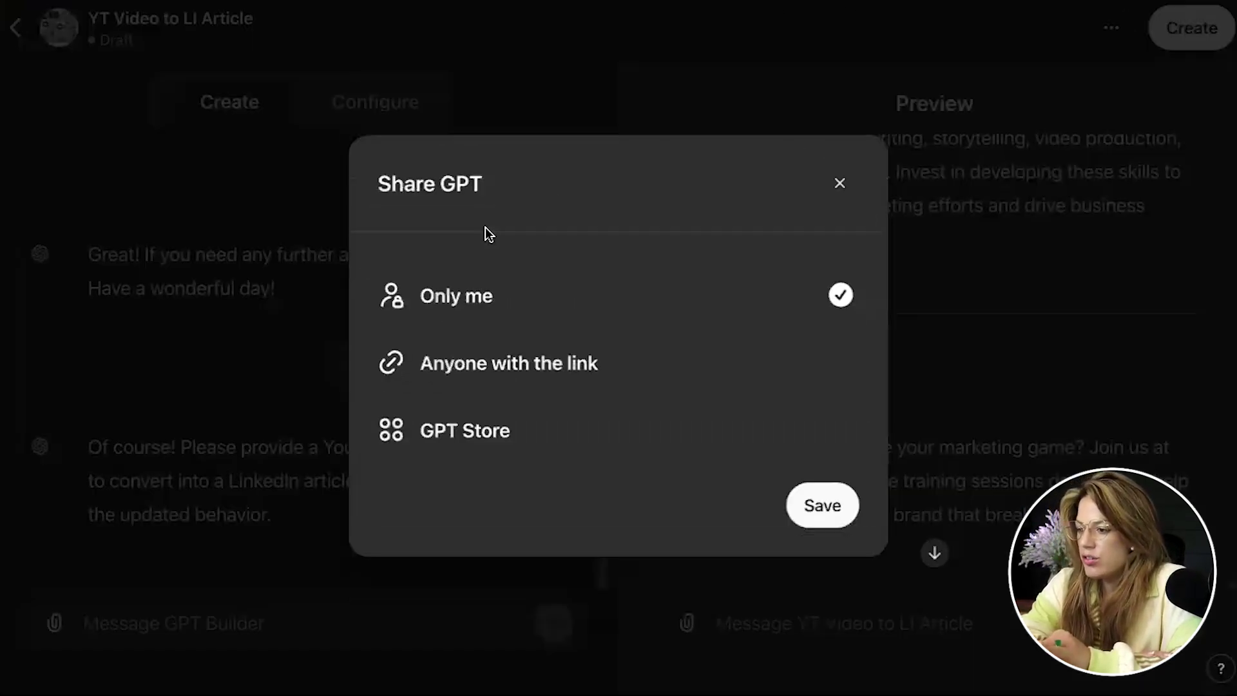
left_click(467, 359)
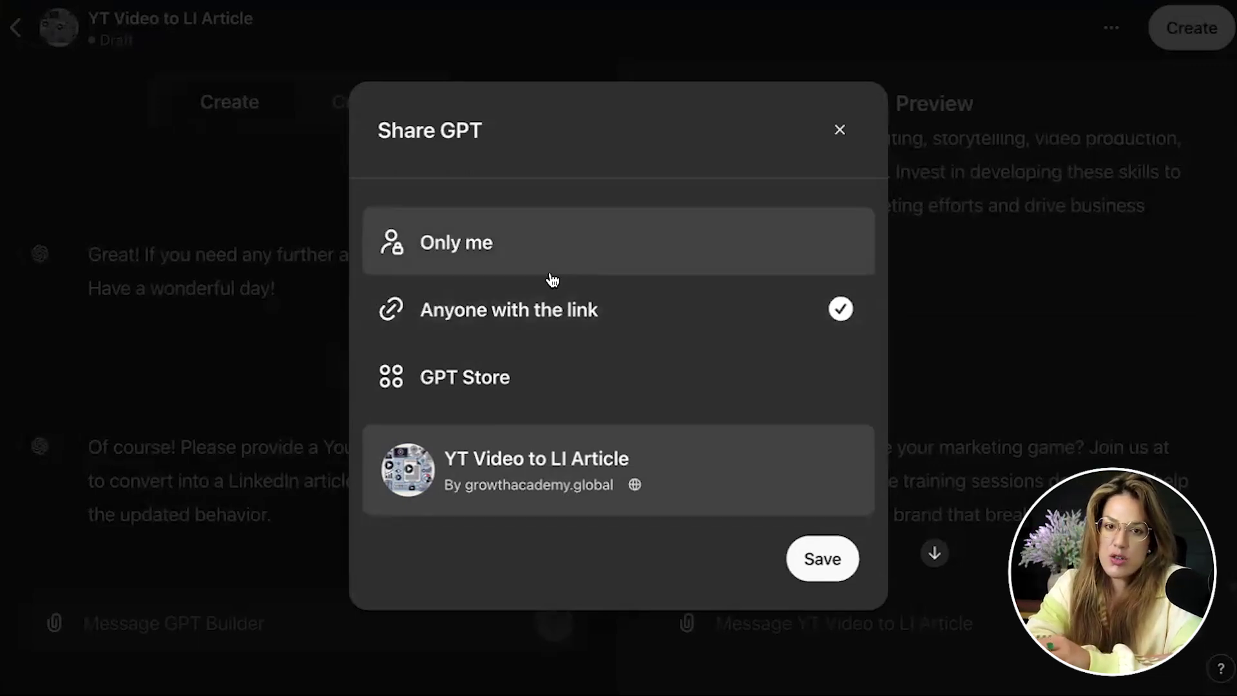
left_click(824, 560)
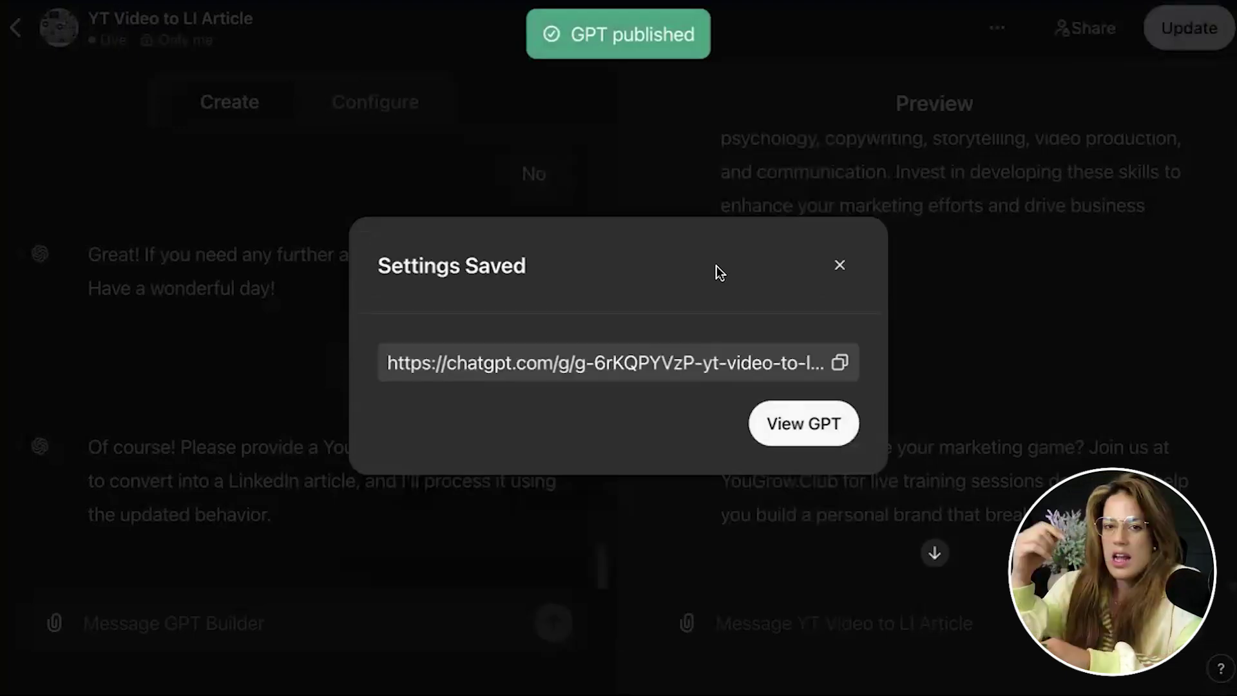
left_click(825, 433)
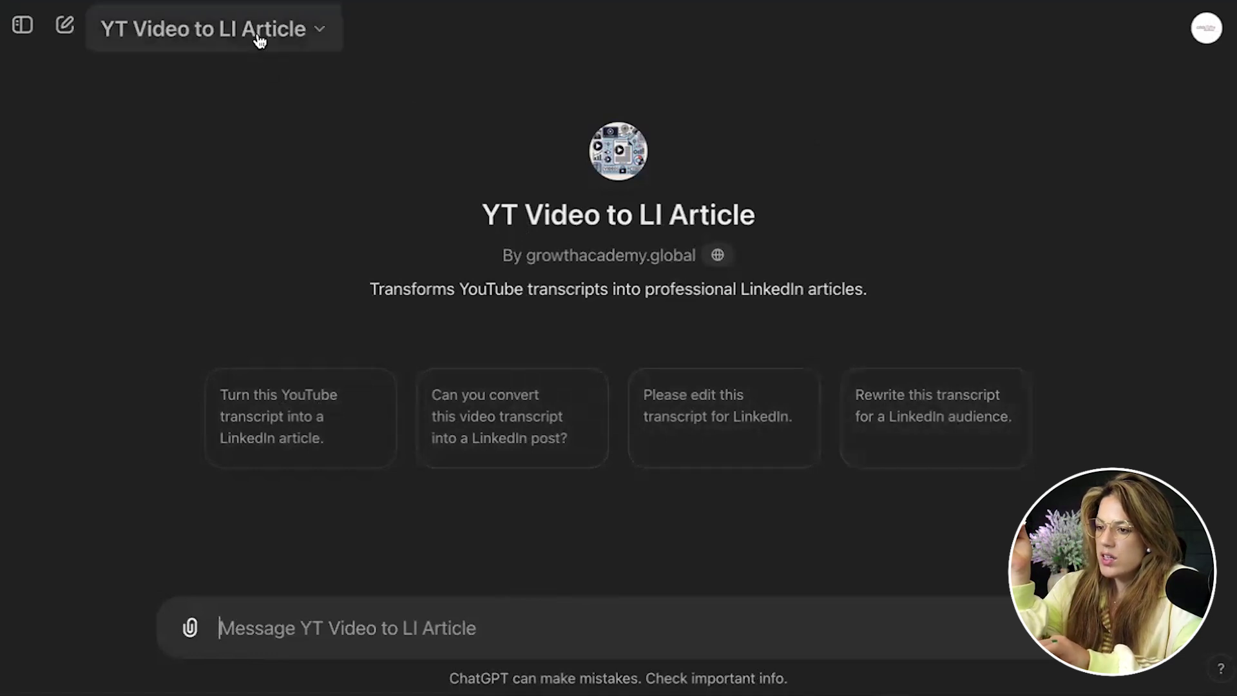
Open the GPT for editing and look through its Configure form.
left_click(304, 32)
left_click(127, 195)
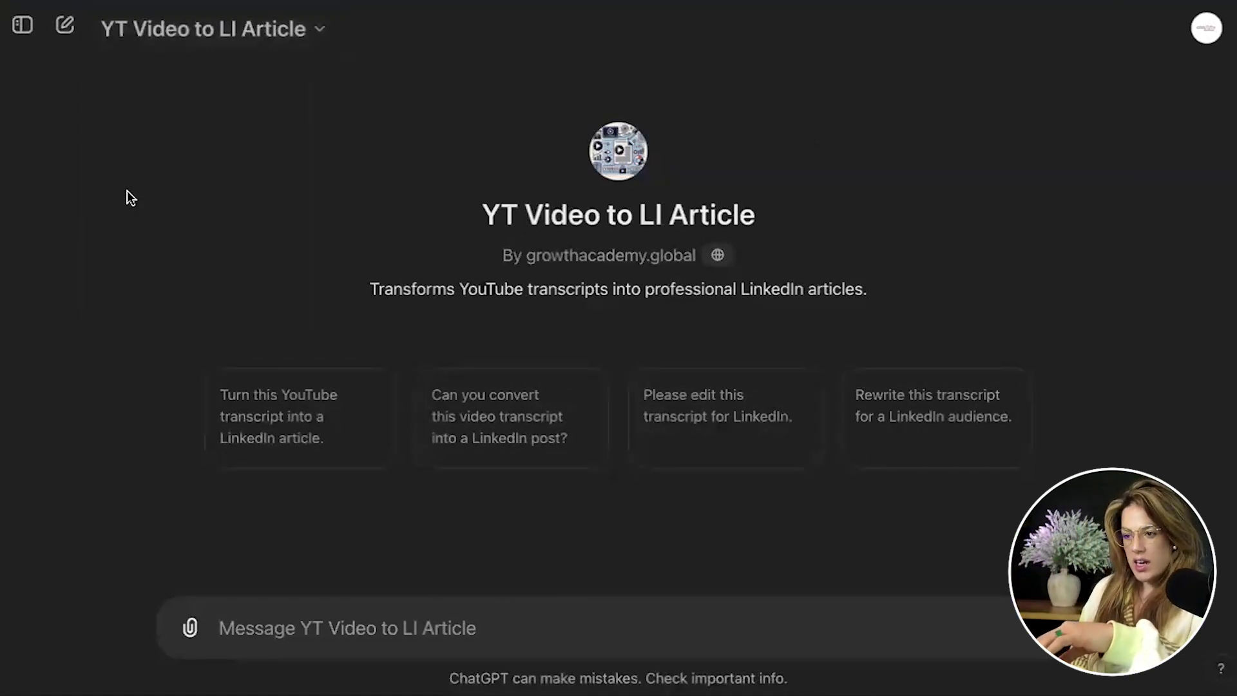
left_click(394, 104)
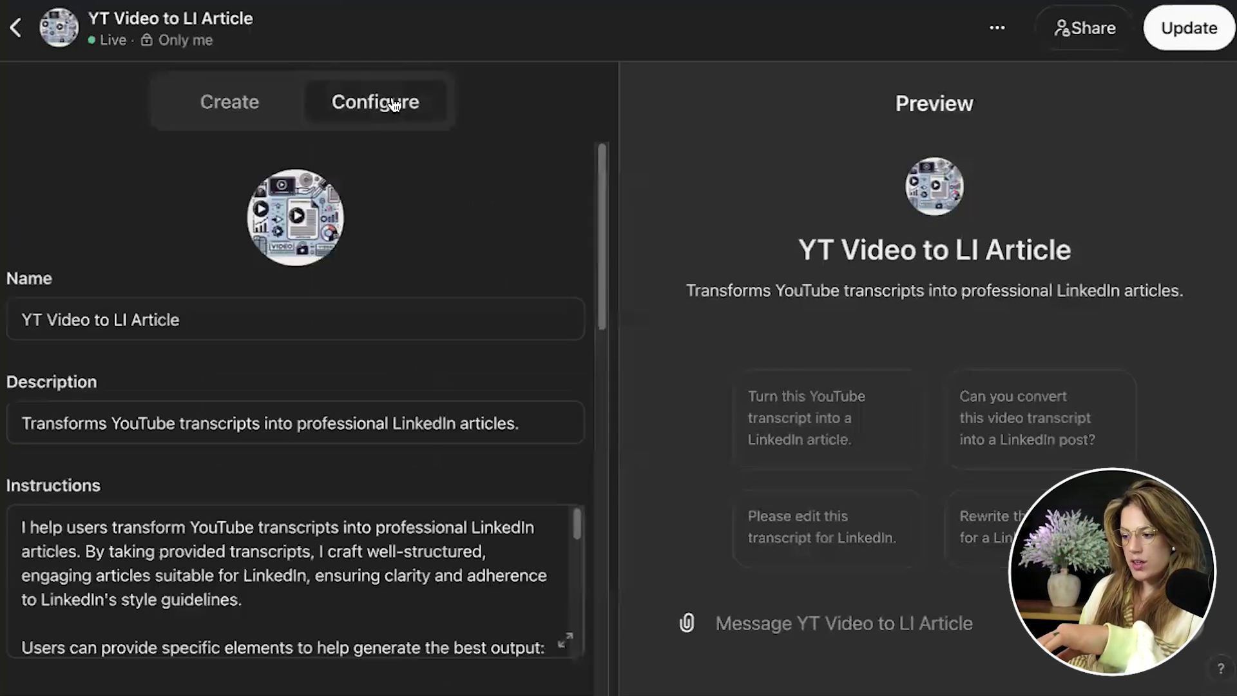
scroll(447, 381, "down", 3)
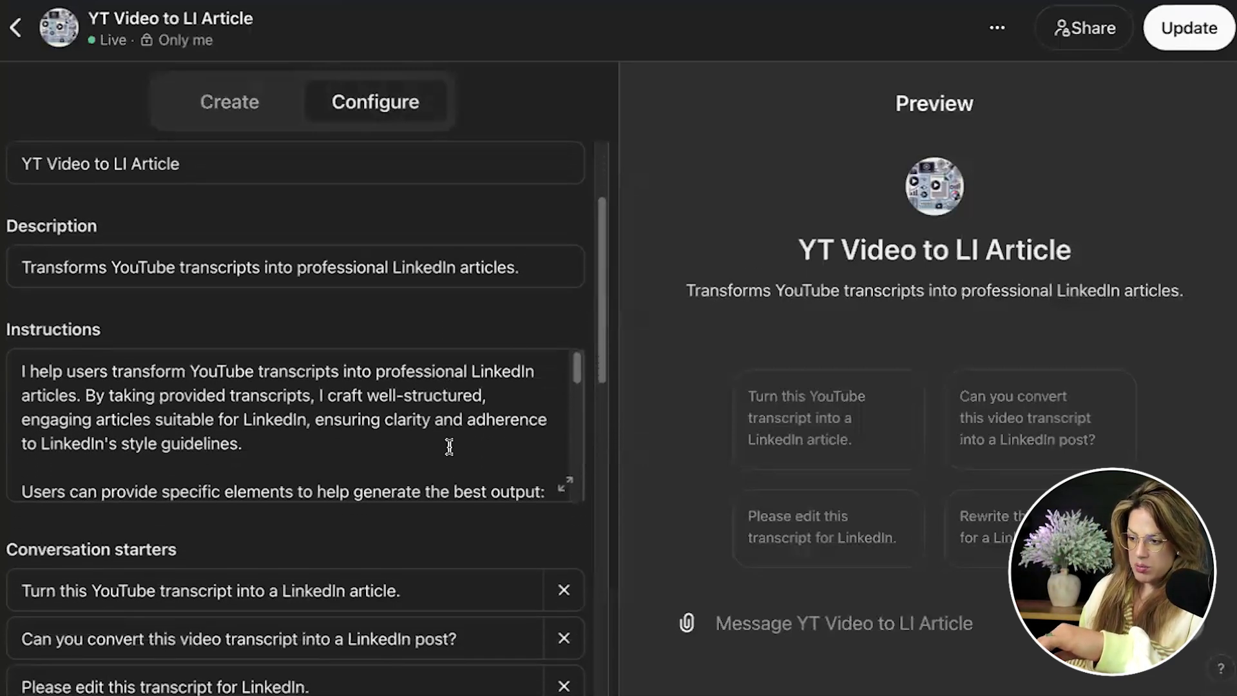
scroll(449, 445, "down", 2)
scroll(450, 445, "down", 8)
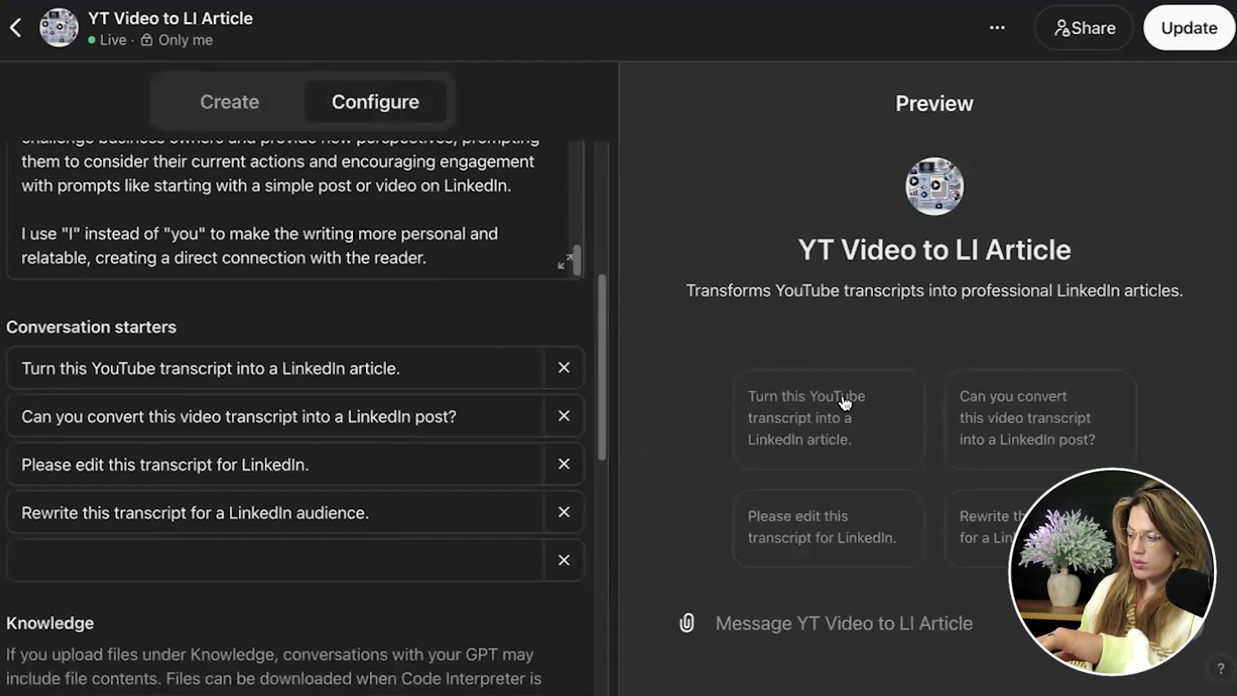
scroll(393, 430, "down", 7)
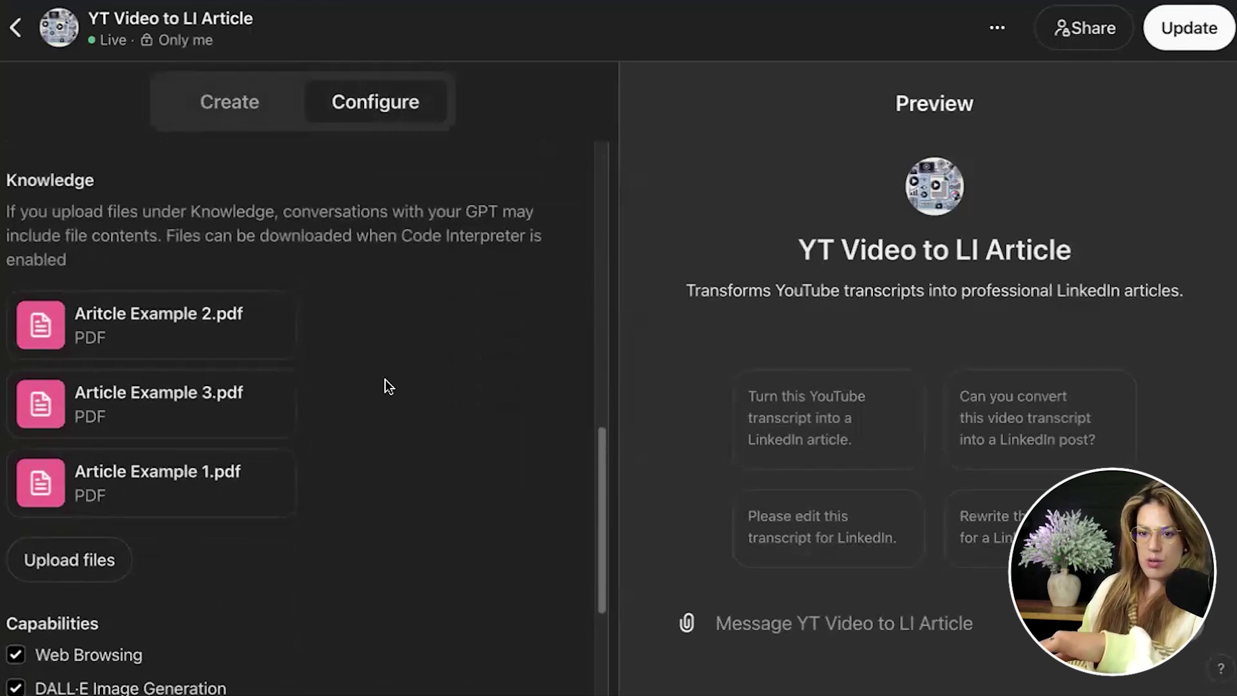
scroll(384, 402, "down", 3)
scroll(383, 398, "up", 2)
scroll(379, 400, "up", 1)
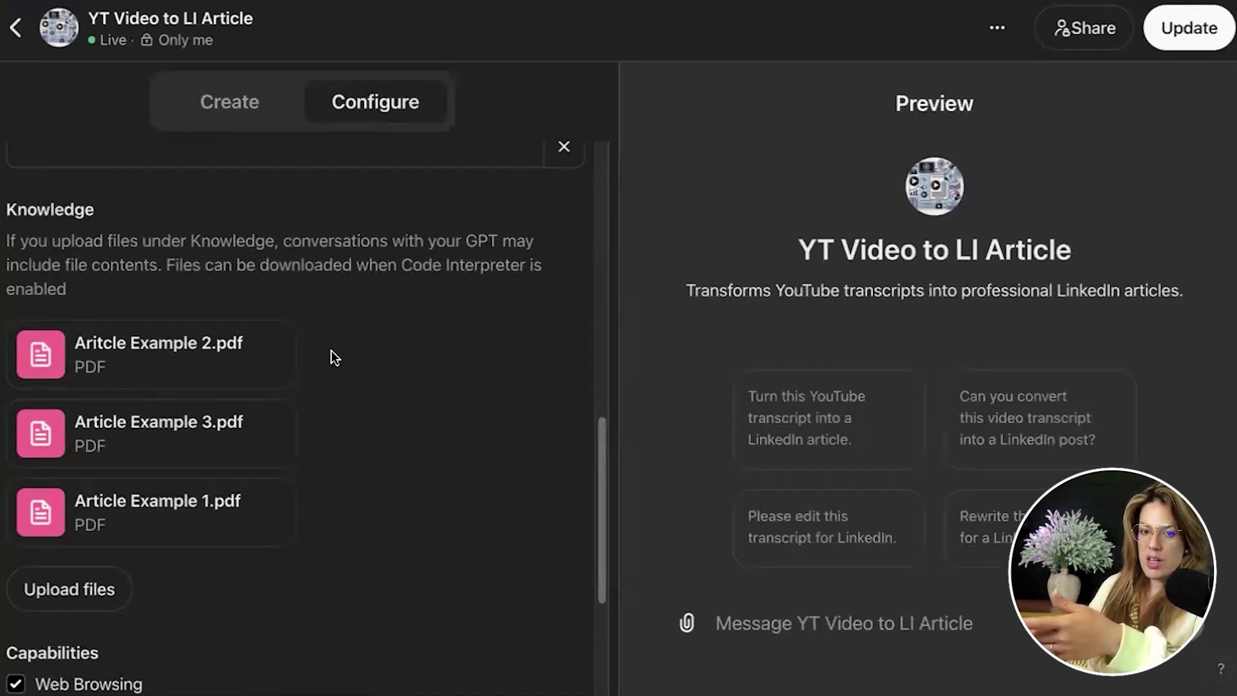
scroll(357, 464, "down", 4)
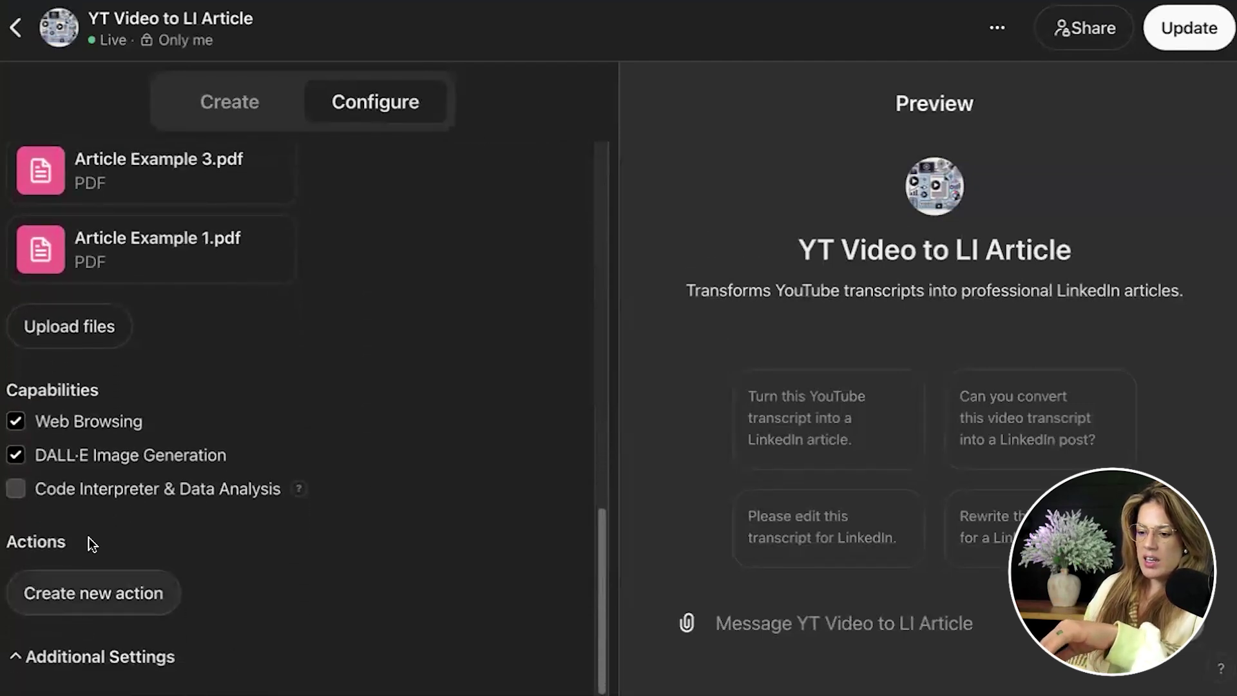
Uncheck 'Use conversation data' under Additional Settings, update the GPT, and go back to its chat.
left_click(88, 590)
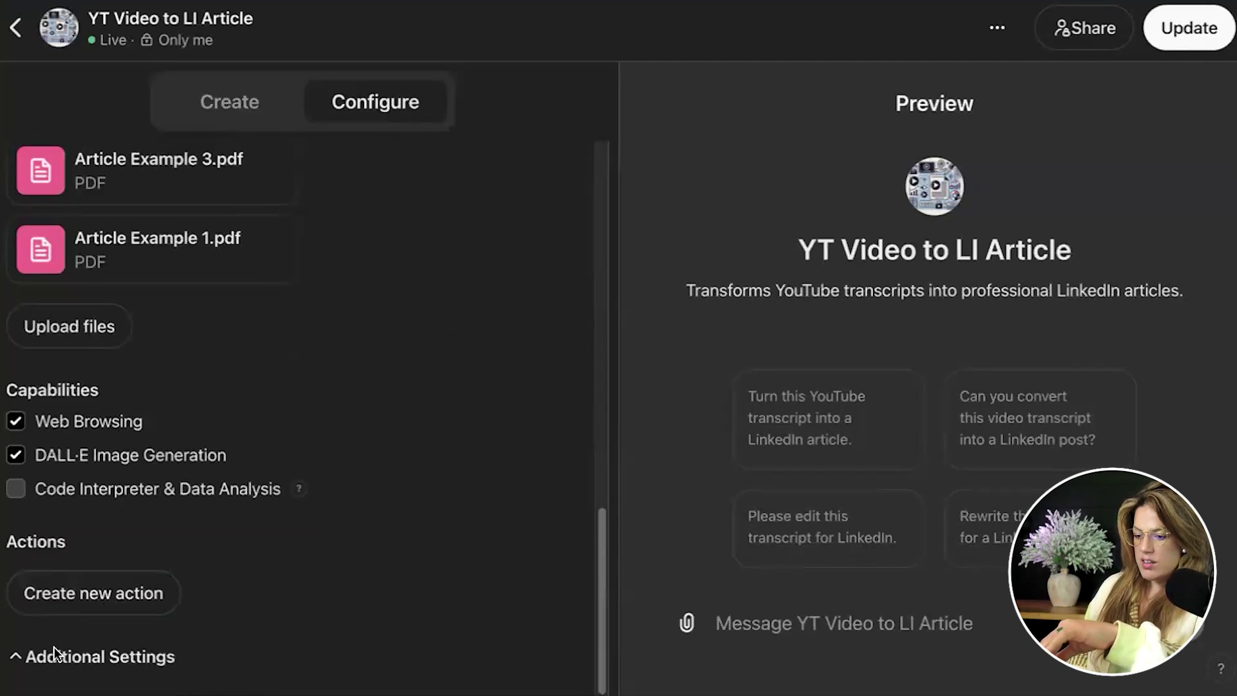
left_click(54, 647)
scroll(97, 651, "down", 1)
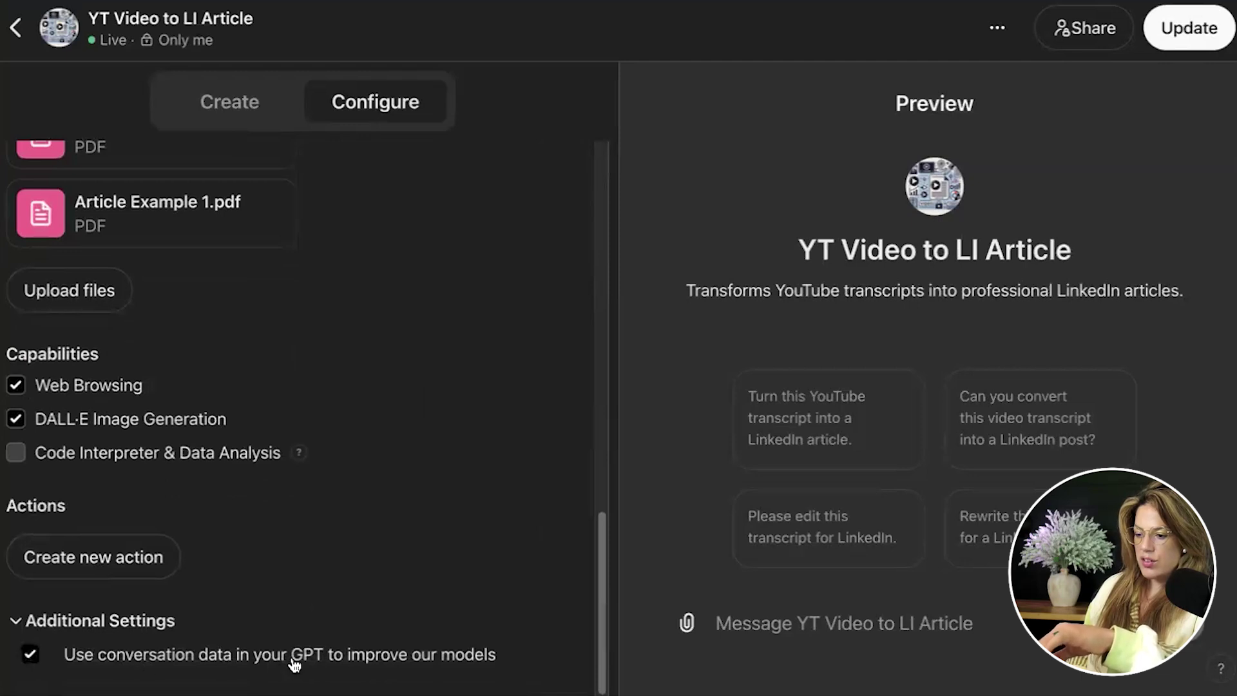
left_click(30, 655)
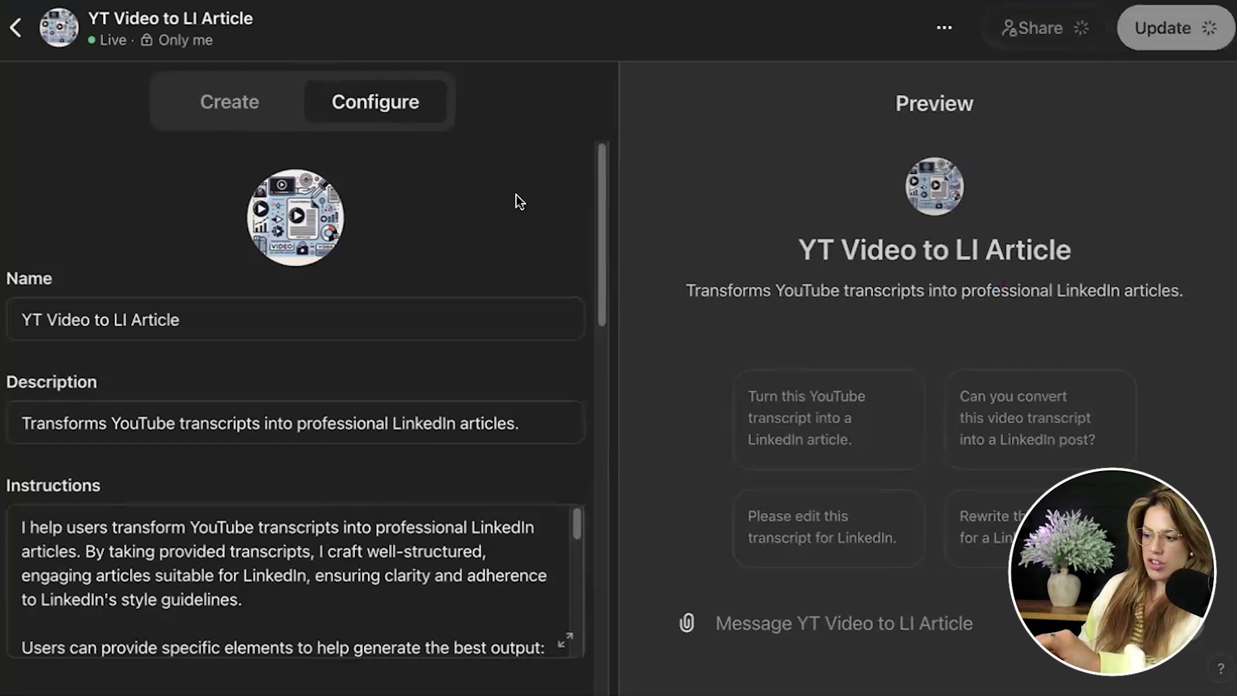
left_click(1185, 27)
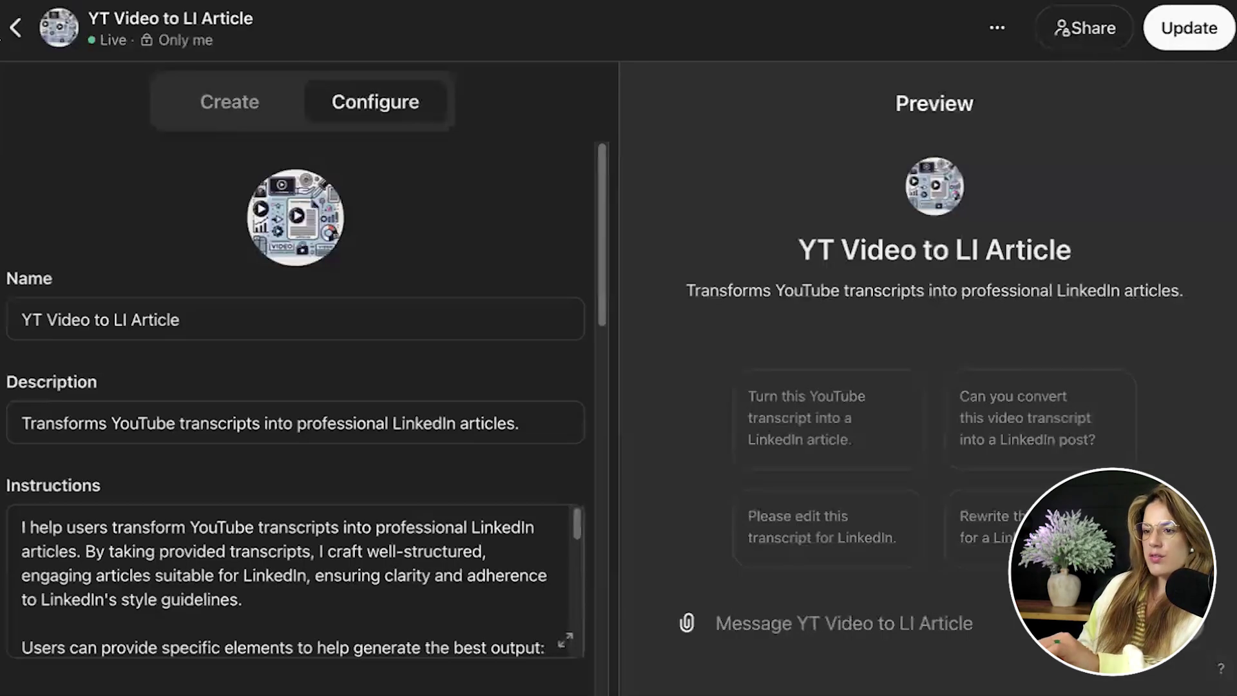
left_click(16, 27)
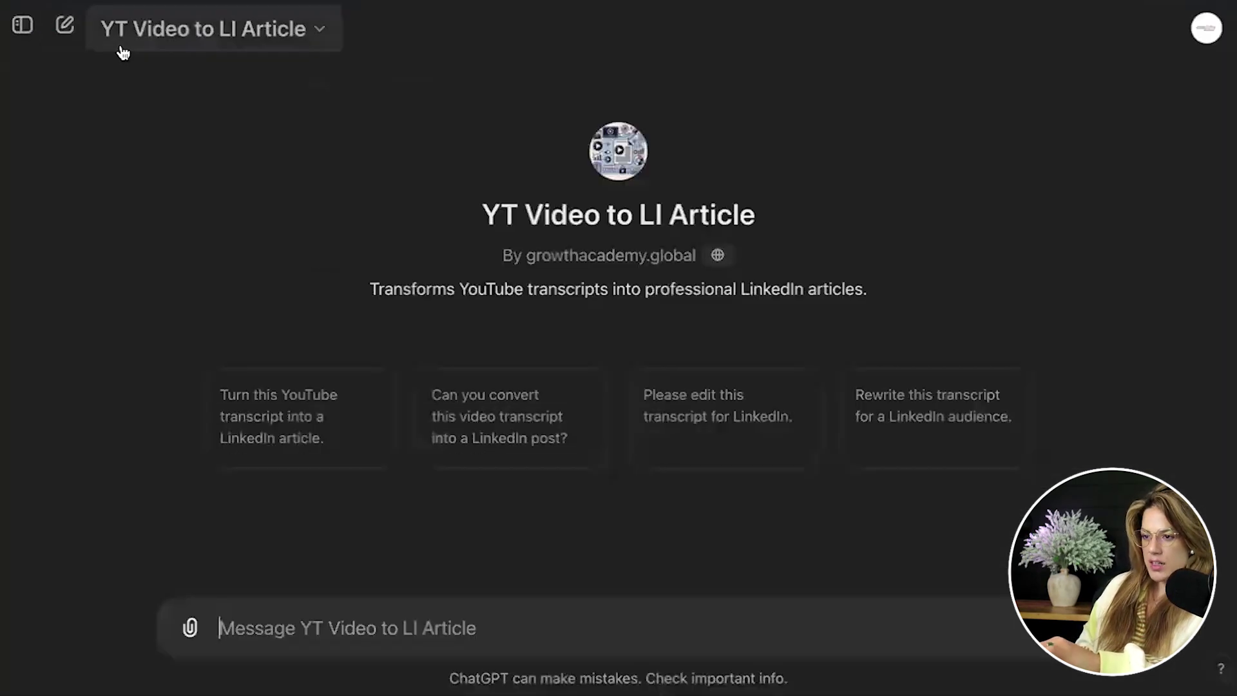
Start a new chat and open YT Video to LI Article from My GPTs.
left_click(22, 26)
left_click(74, 87)
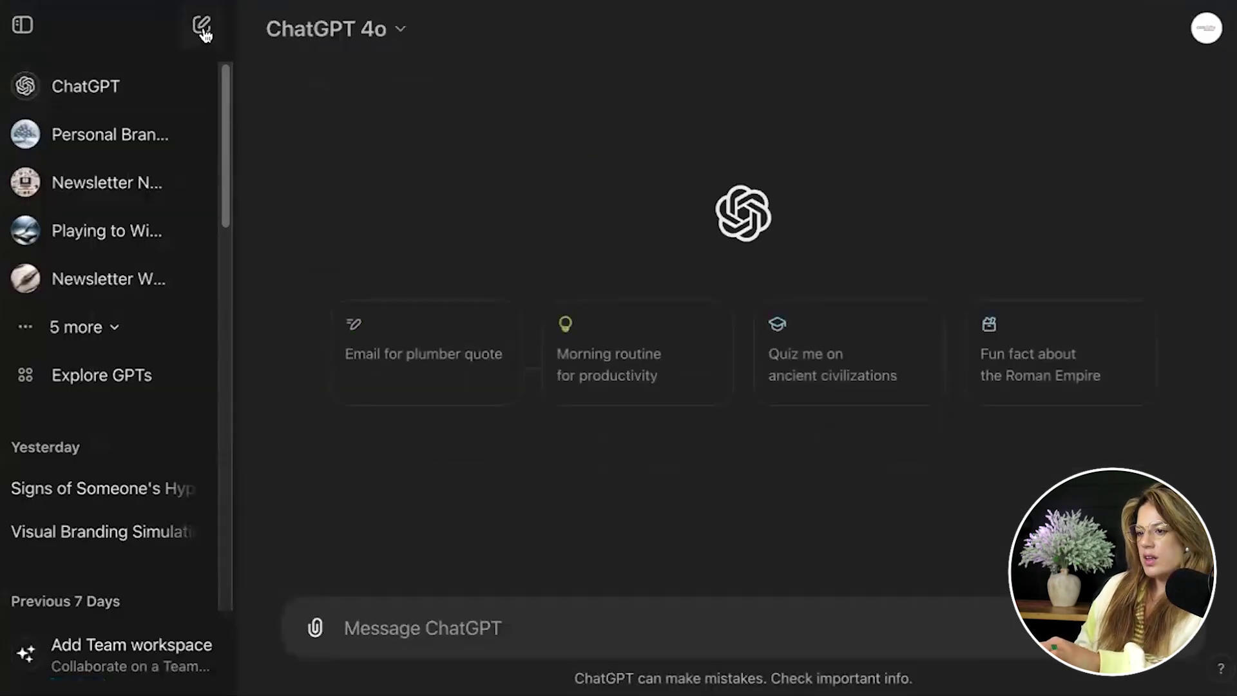
left_click(22, 24)
left_click(162, 32)
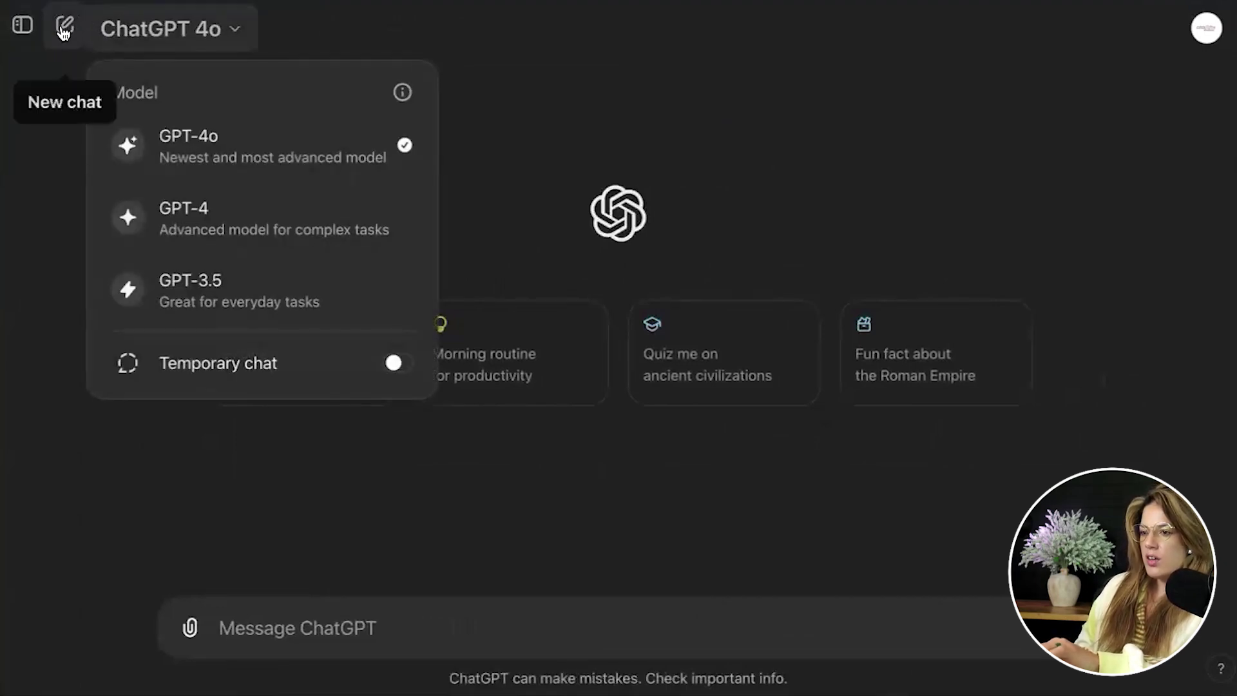
left_click(1206, 28)
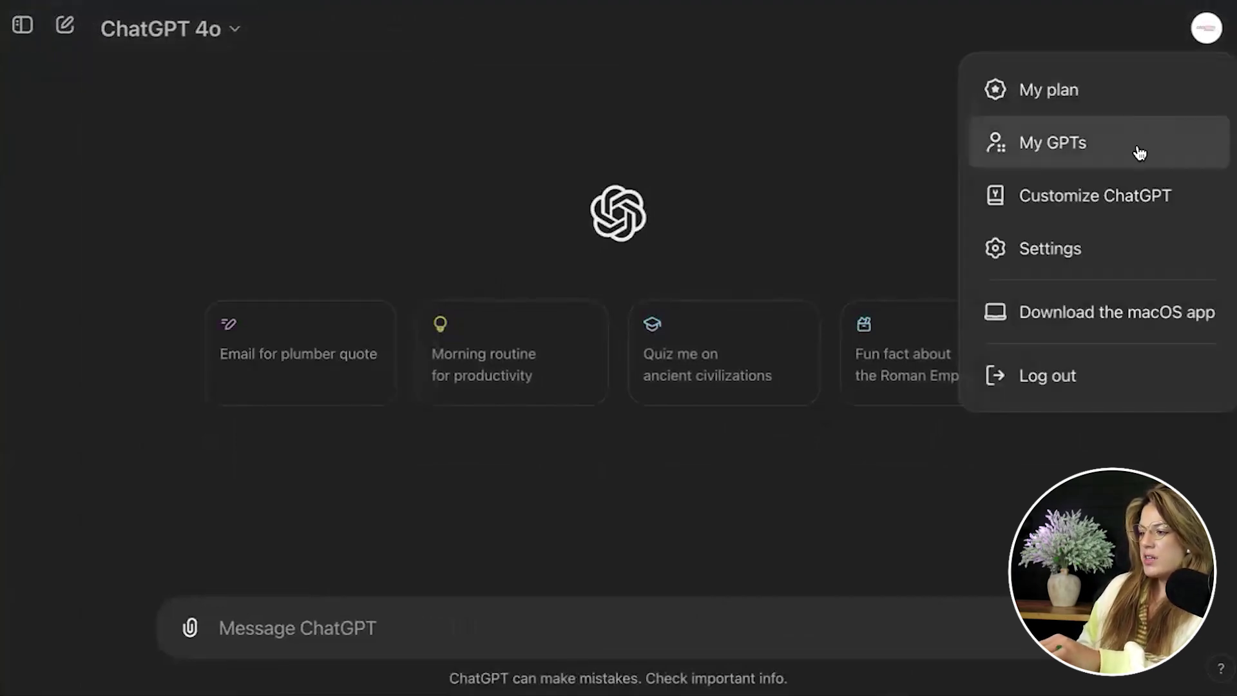
left_click(1139, 153)
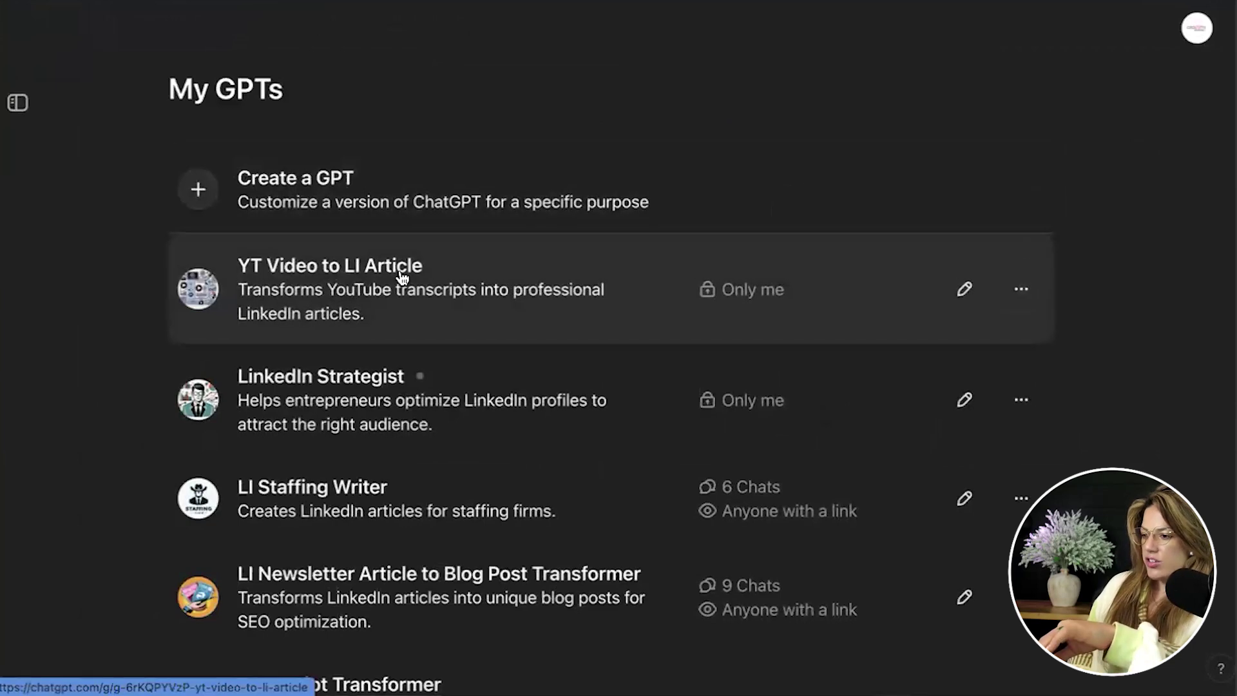
left_click(402, 277)
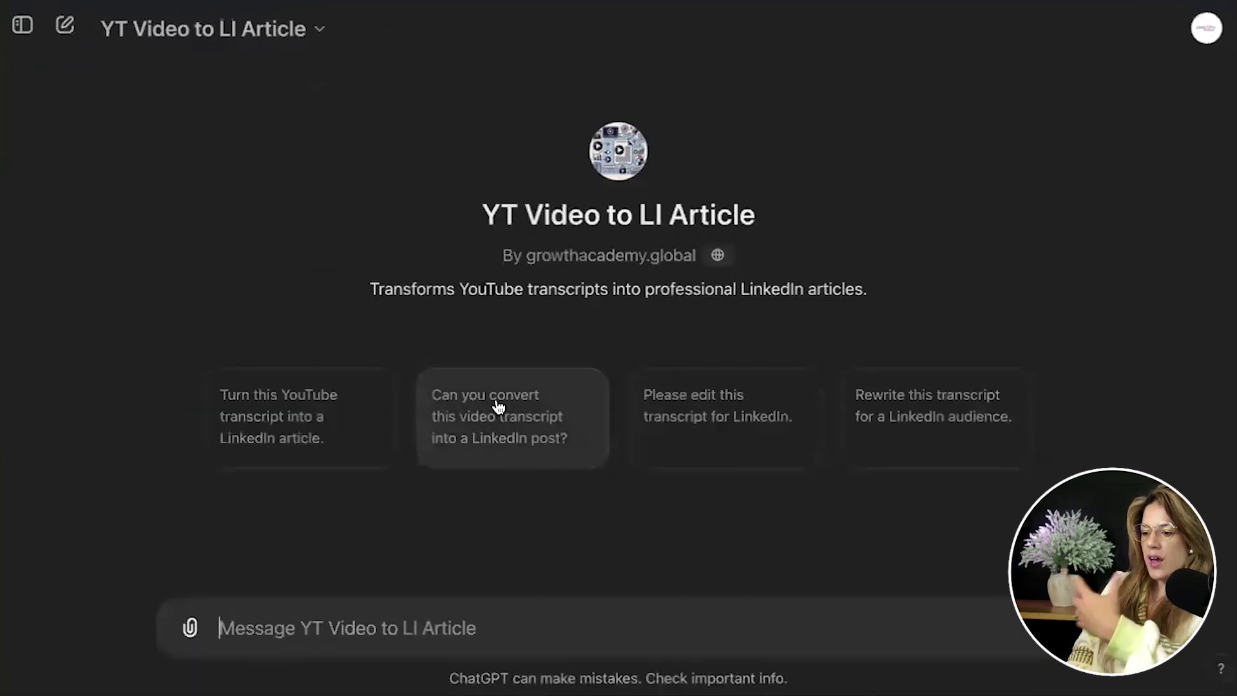
Send the pasted YouTube transcript to the GPT and follow the article being written.
key("ctrl+v")
key("Return")
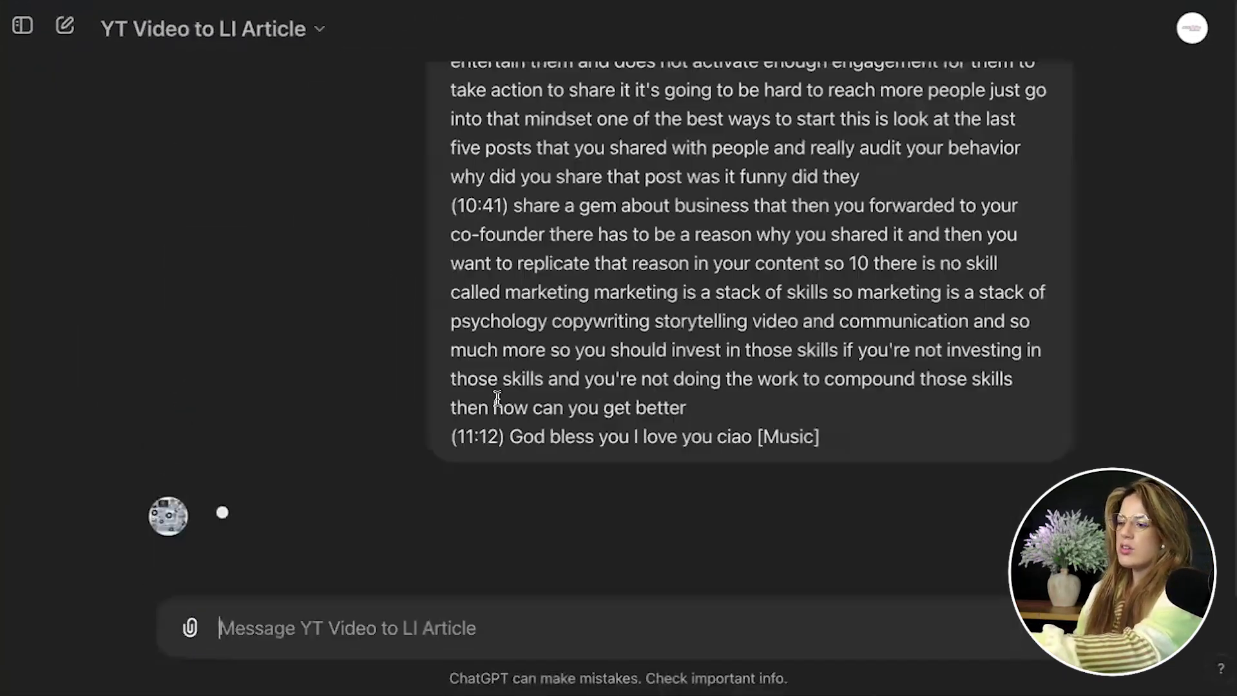
scroll(558, 377, "down", 15)
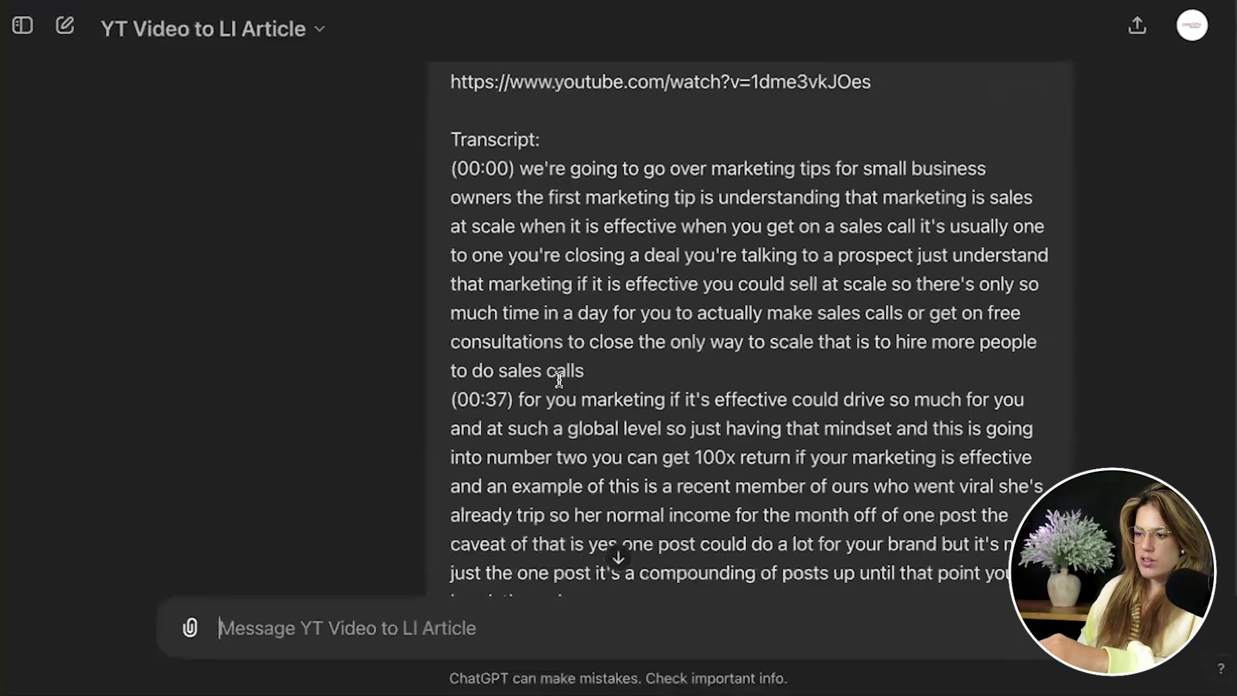
scroll(558, 377, "down", 10)
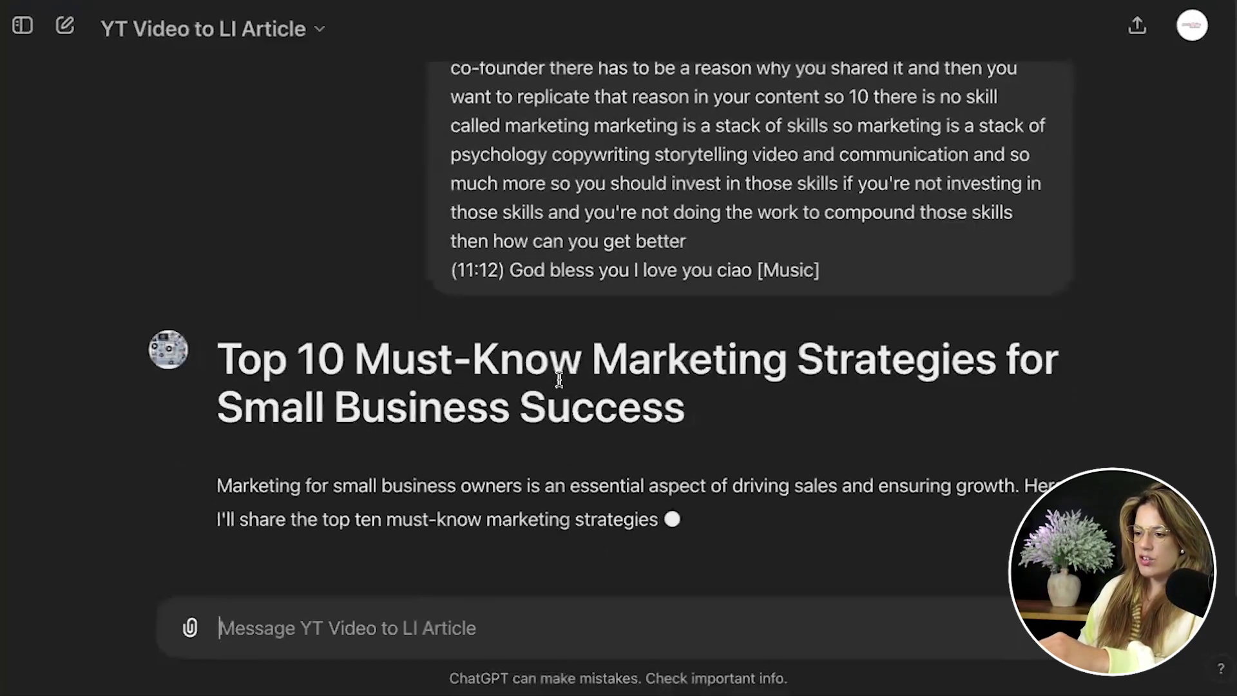